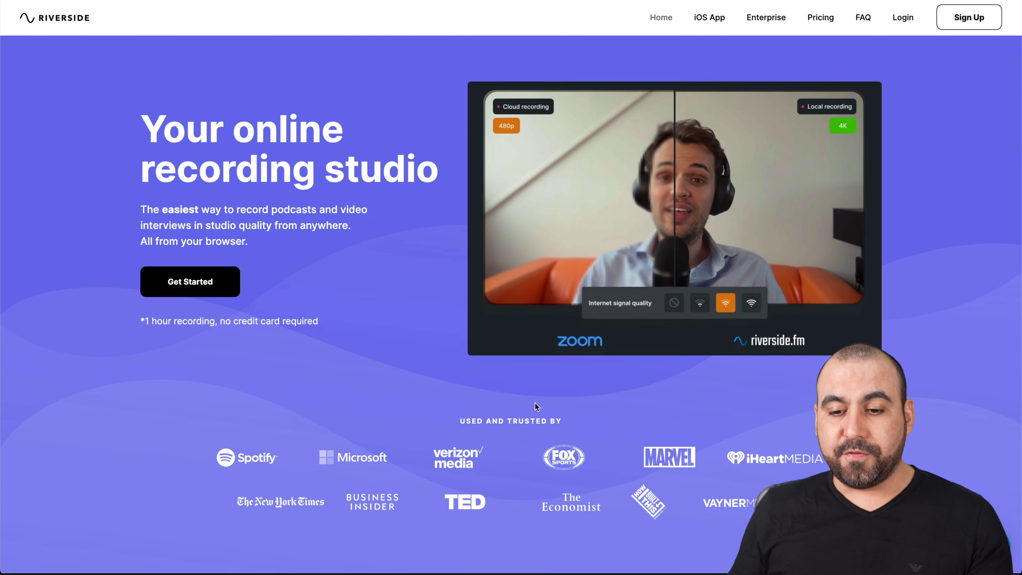
Step: Scroll the Riverside.fm homepage down and back up
scroll(536, 402, down, 4)
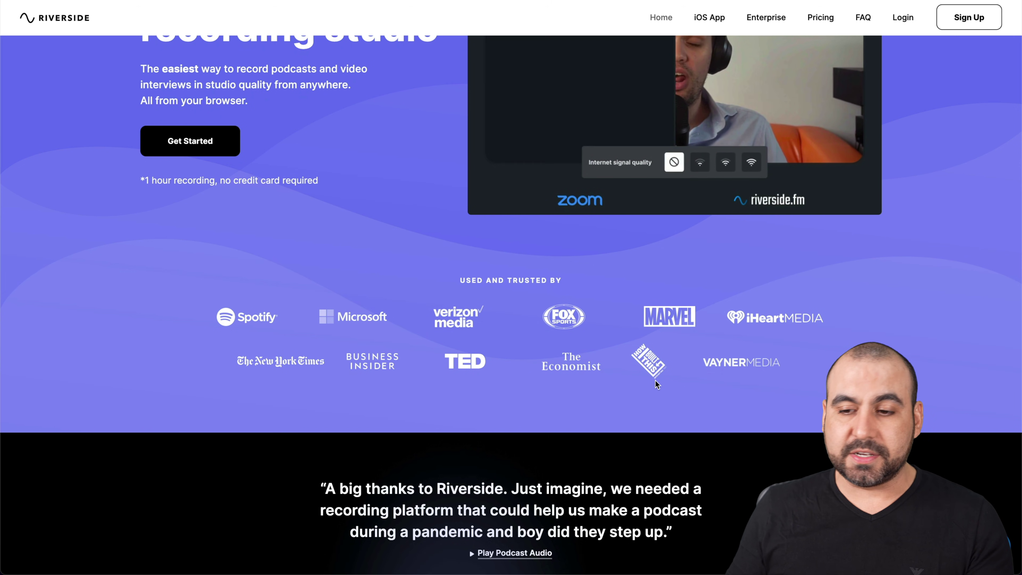
scroll(651, 386, up, 4)
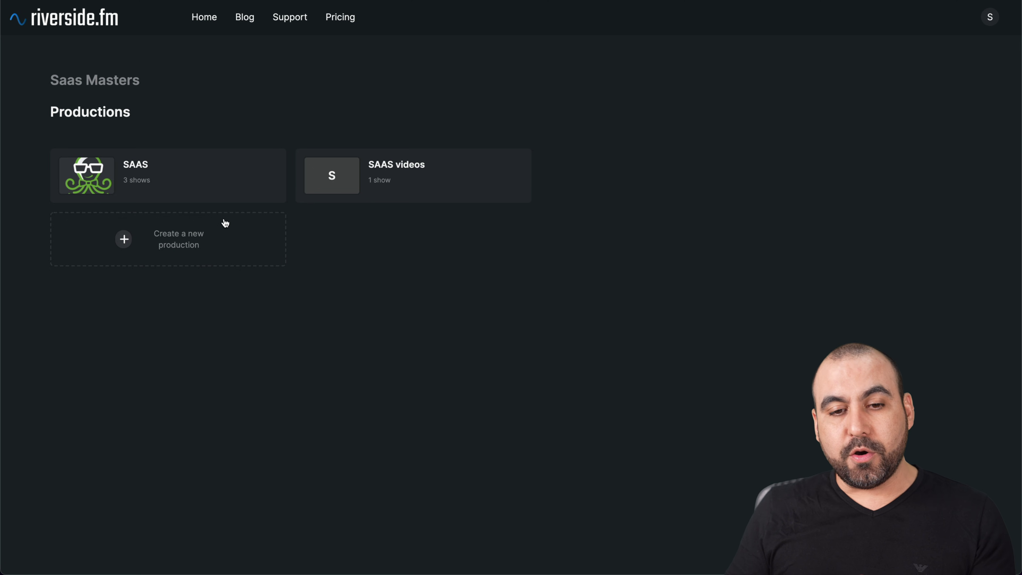
Step: Open the SAAS production and start a new Audio & Video studio titled 'testing for video'
click(155, 188)
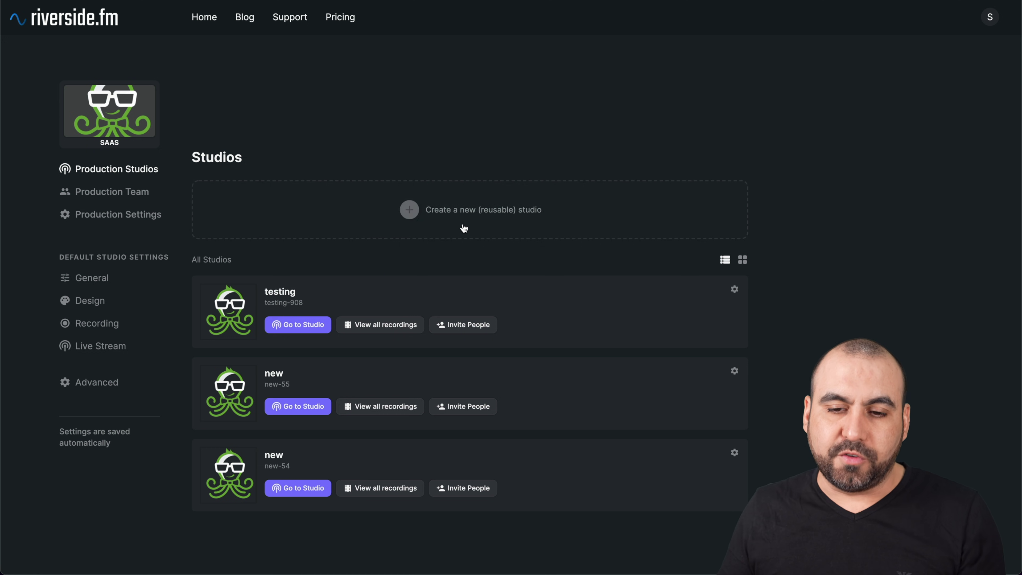
click(497, 210)
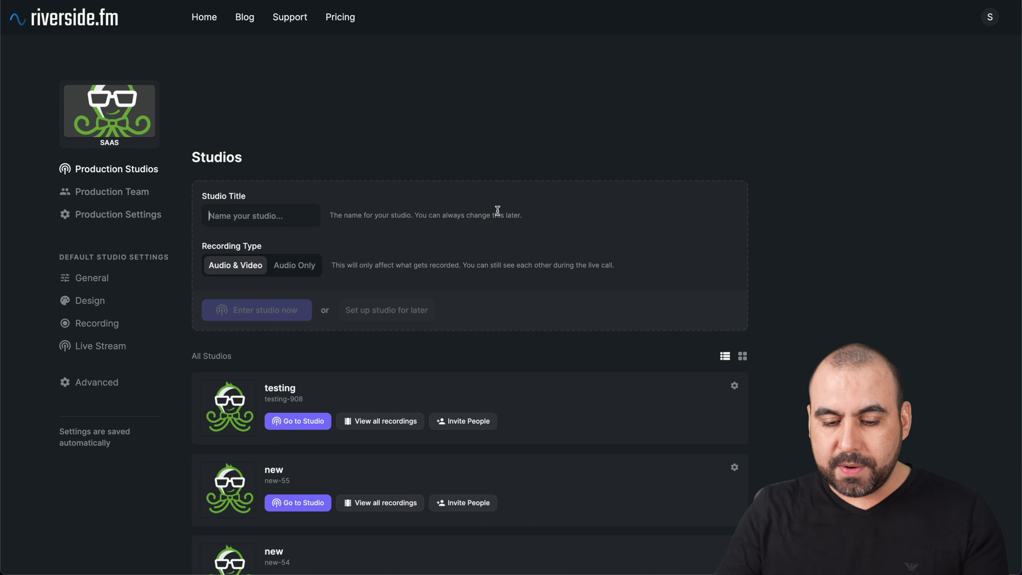
text(testing for video)
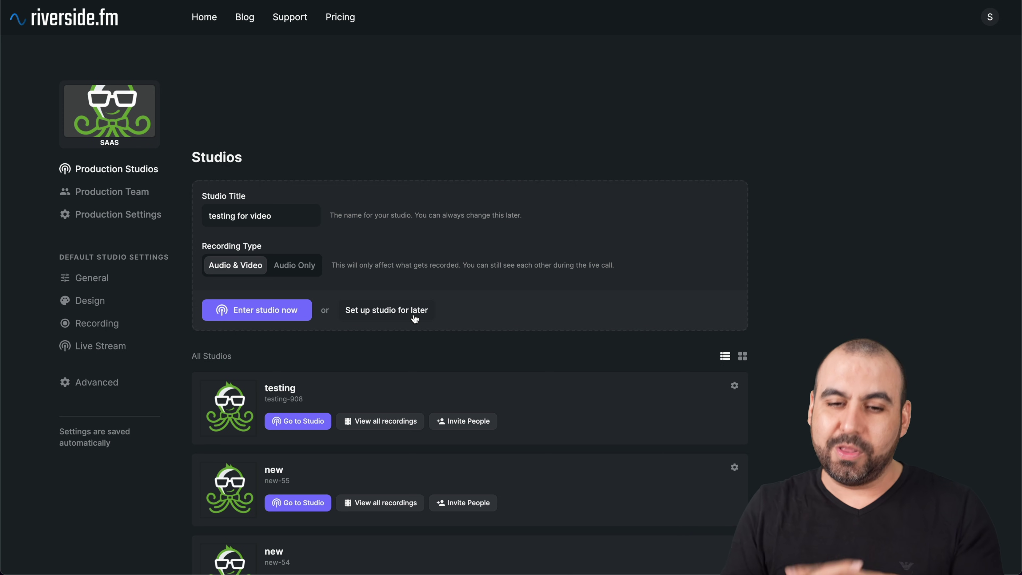
Step: Enter the 'testing for video' studio right away, choose no headphones, and join as host
click(291, 314)
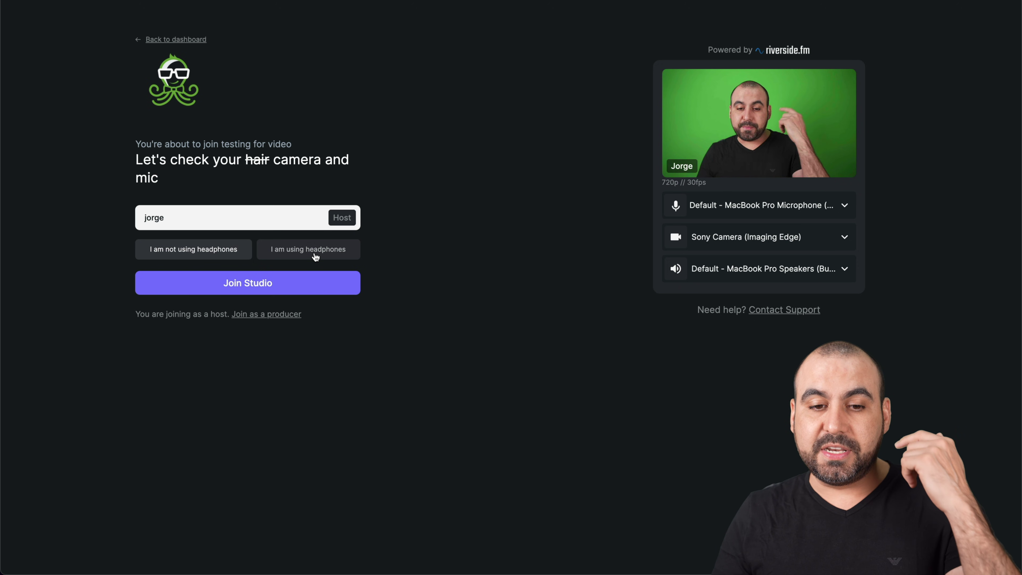
click(229, 256)
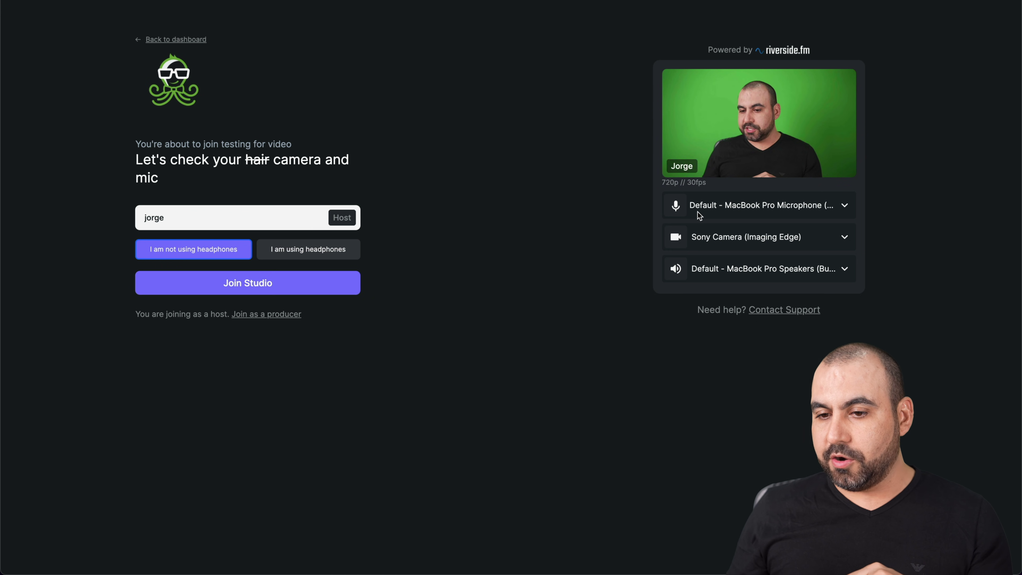
click(284, 286)
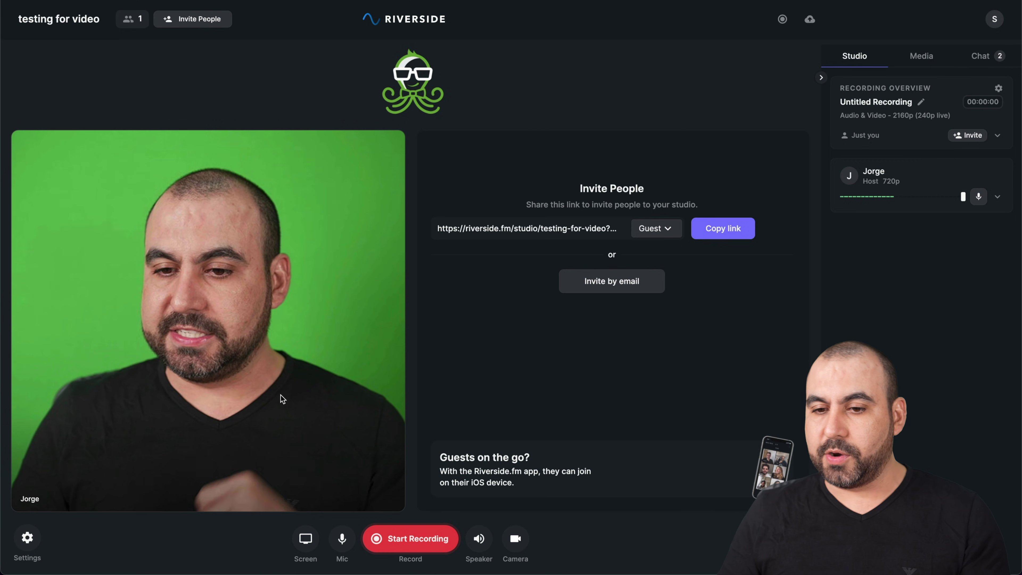
Step: Keep the invite role as Guest, start recording, and glance at the chat messages
click(660, 229)
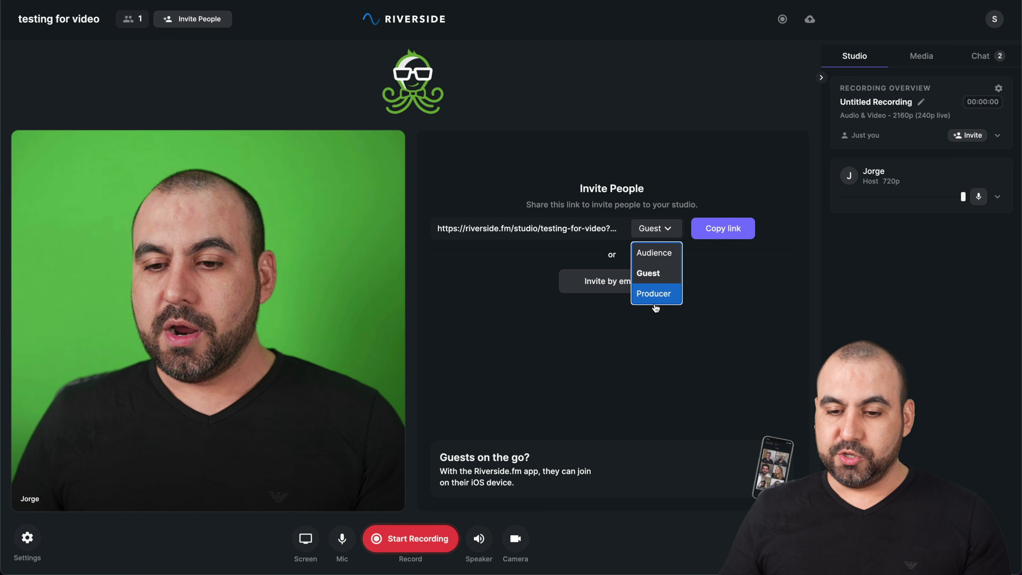
click(650, 403)
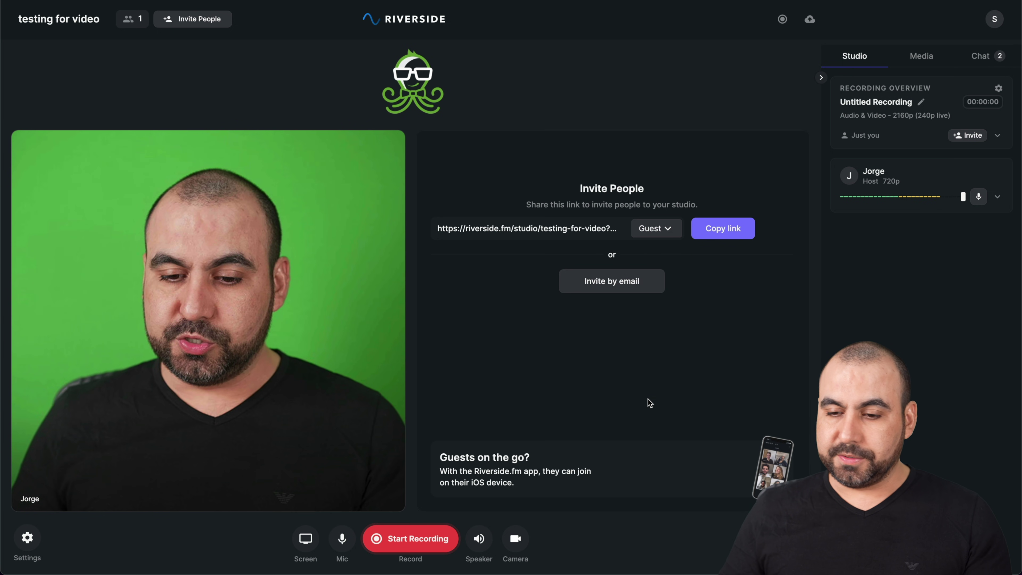
click(429, 546)
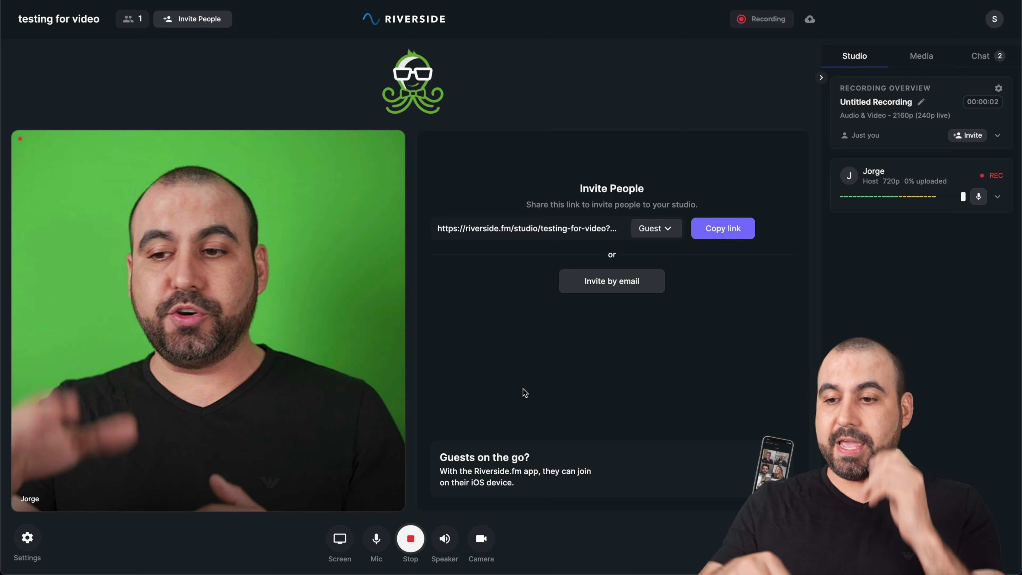
click(976, 59)
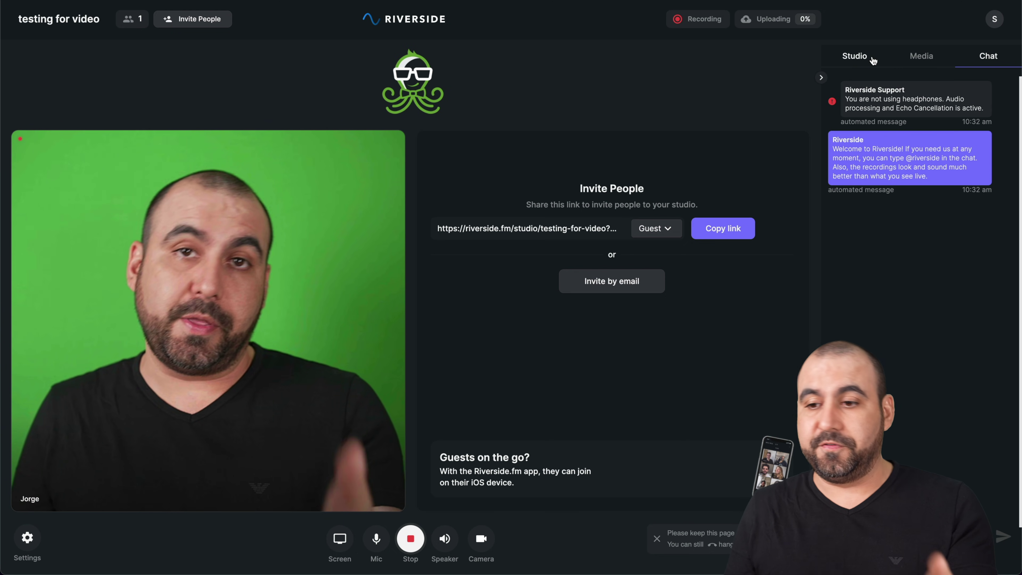
click(872, 60)
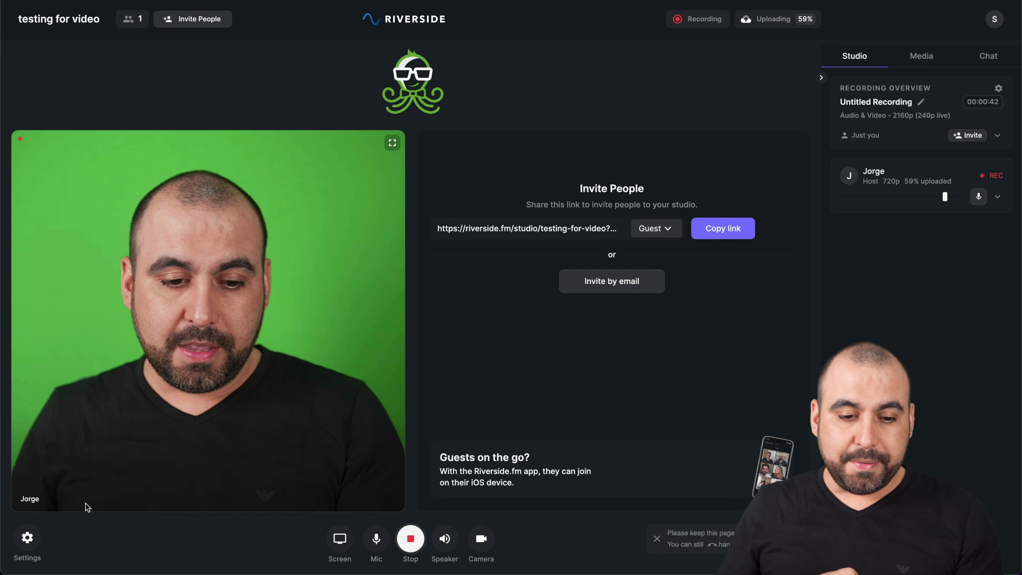
Step: Open the studio's Live Stream settings and review the Facebook stream URL and key
click(28, 538)
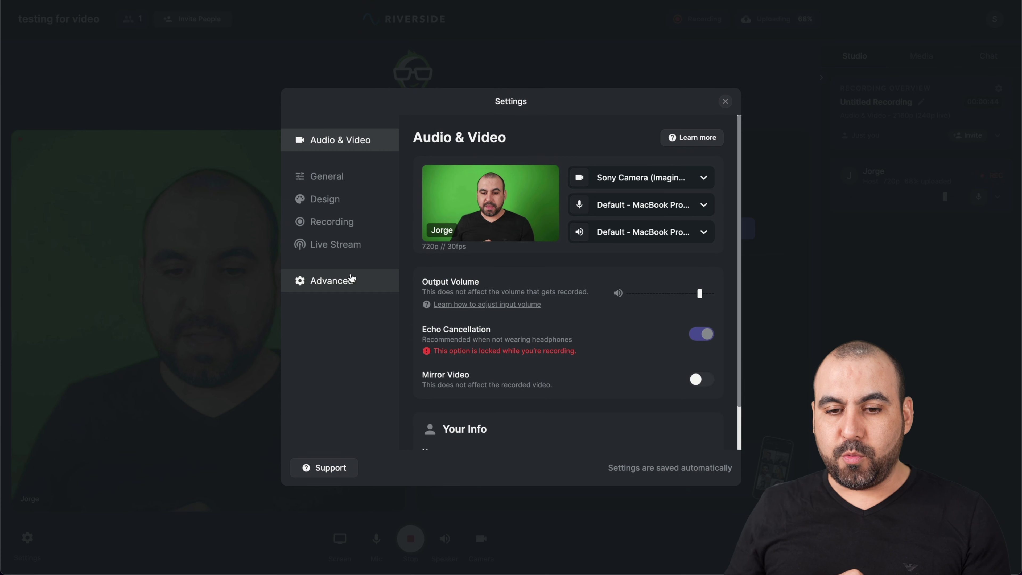
click(340, 246)
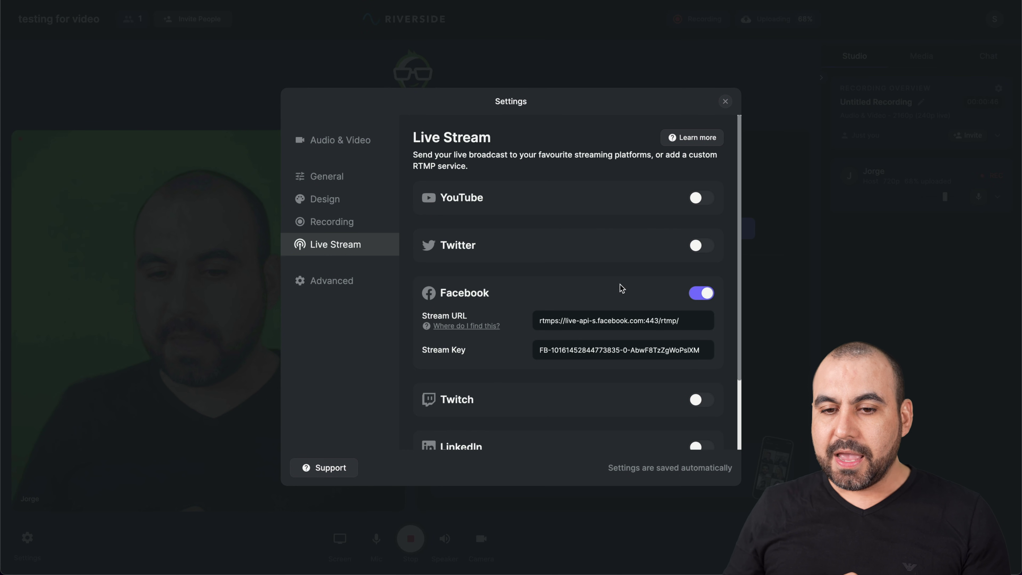
scroll(498, 206, down, 2)
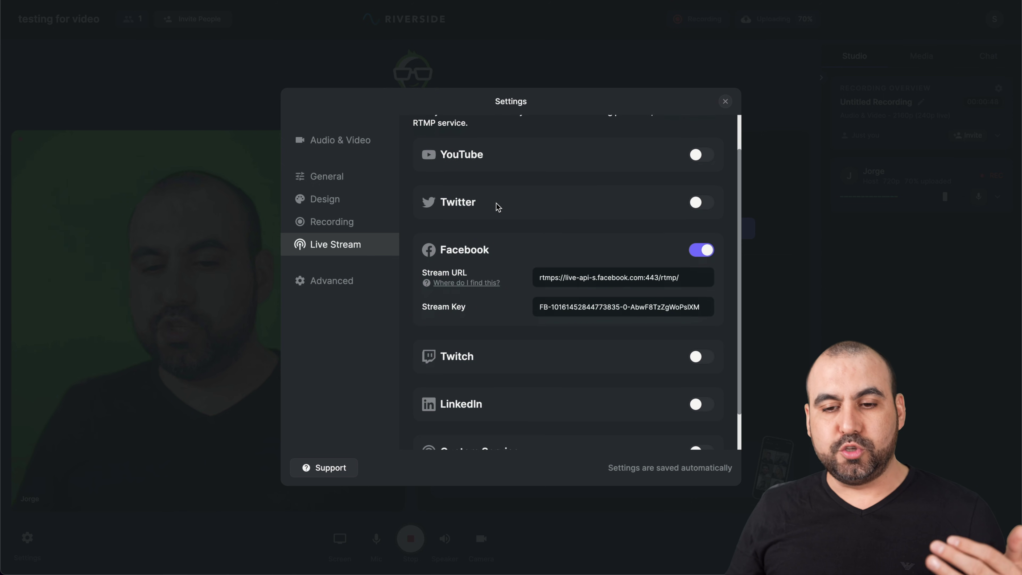
scroll(499, 255, down, 2)
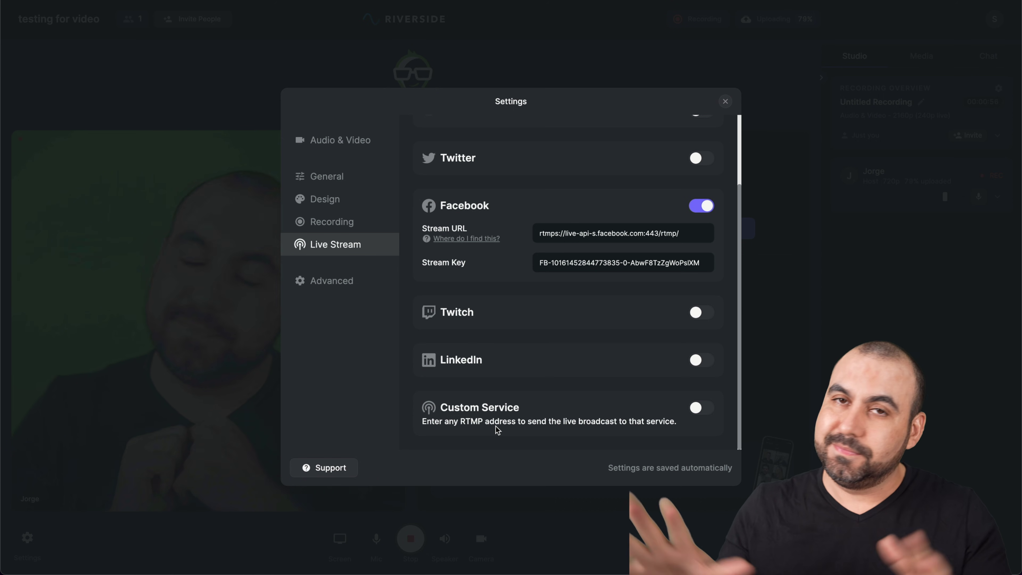
scroll(499, 429, up, 1)
scroll(498, 429, up, 3)
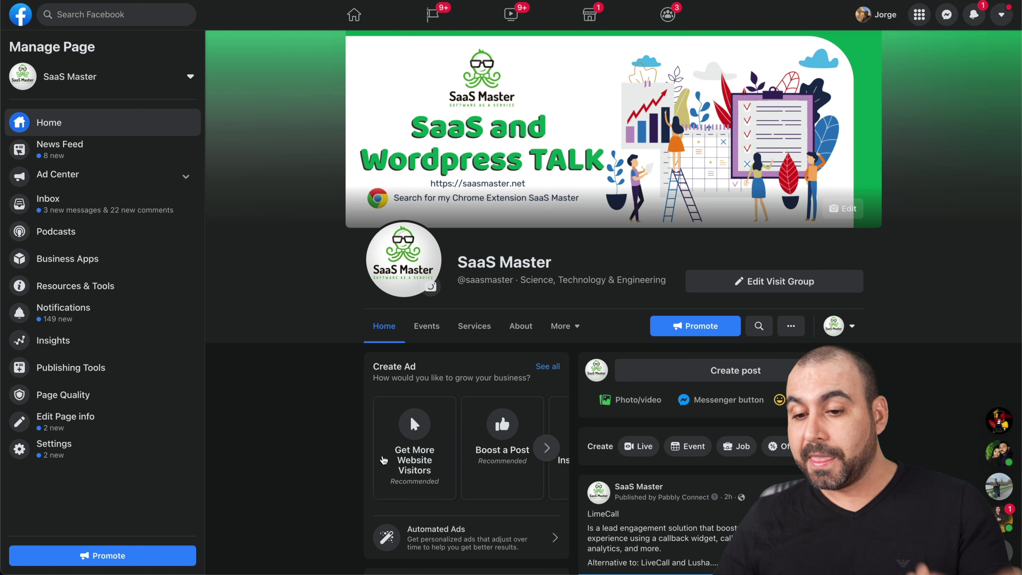
Step: Create a streaming-software live video for the SaaS Master page and copy its server URL
click(644, 459)
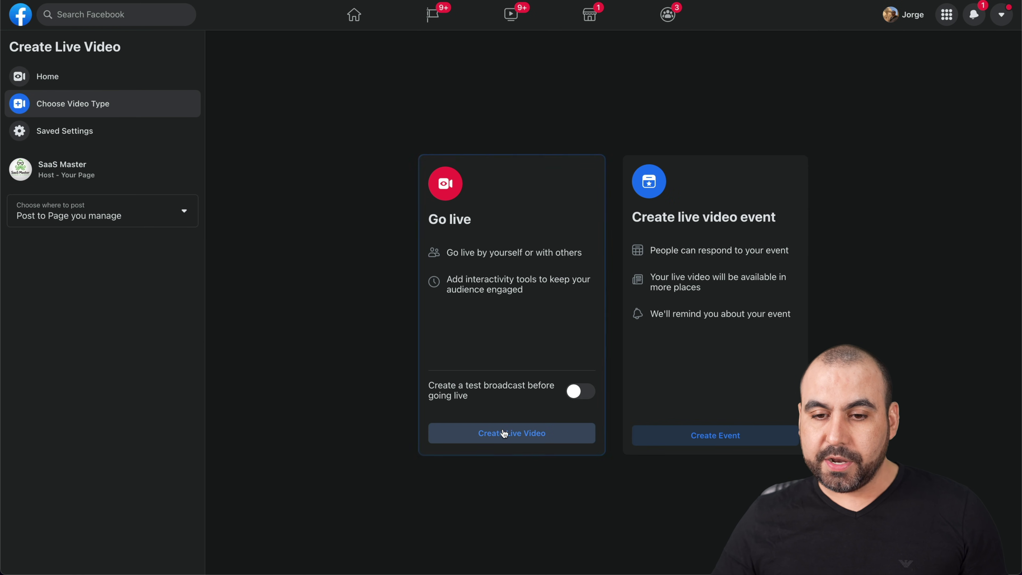
click(504, 433)
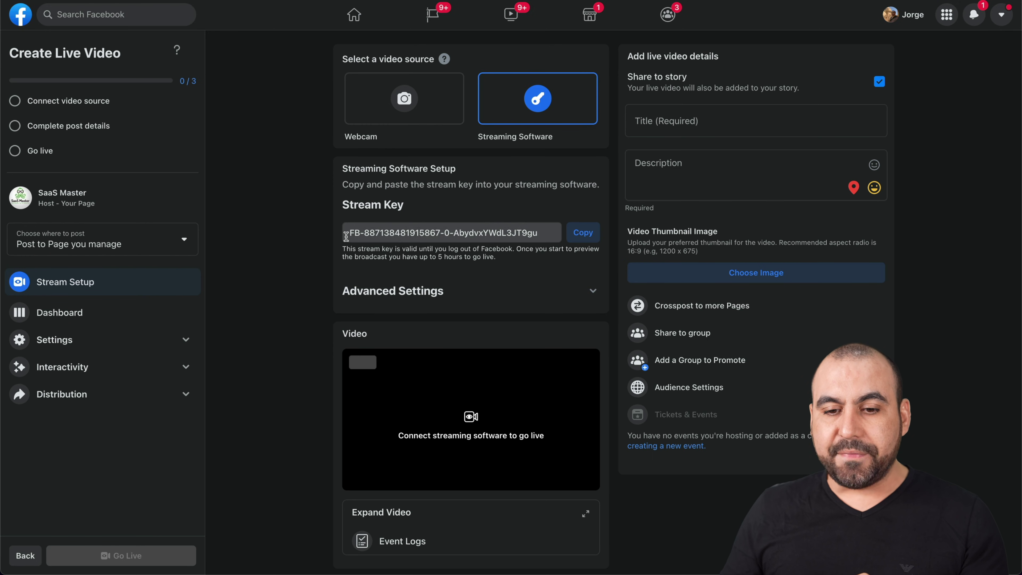
click(468, 297)
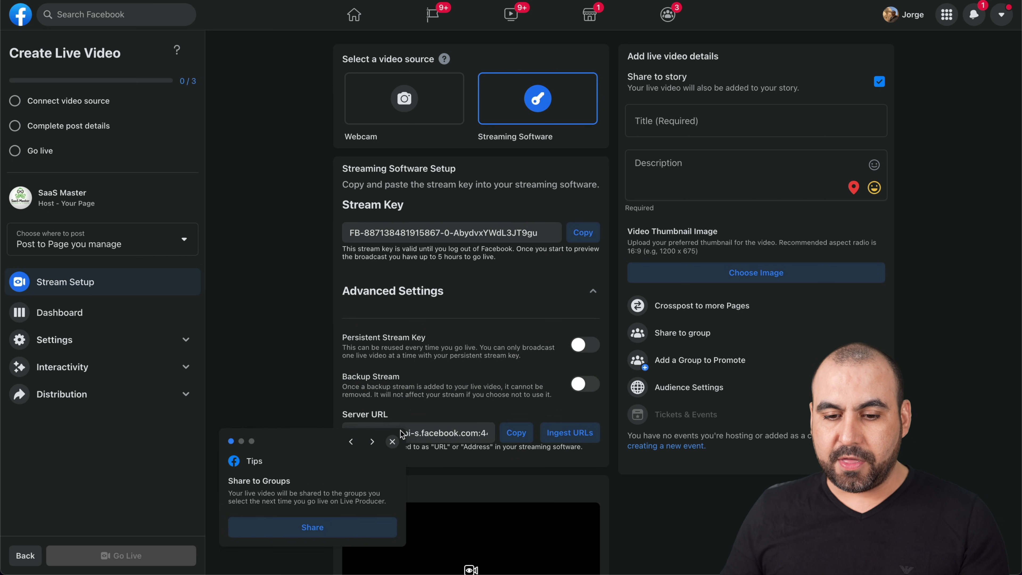
click(392, 442)
click(392, 453)
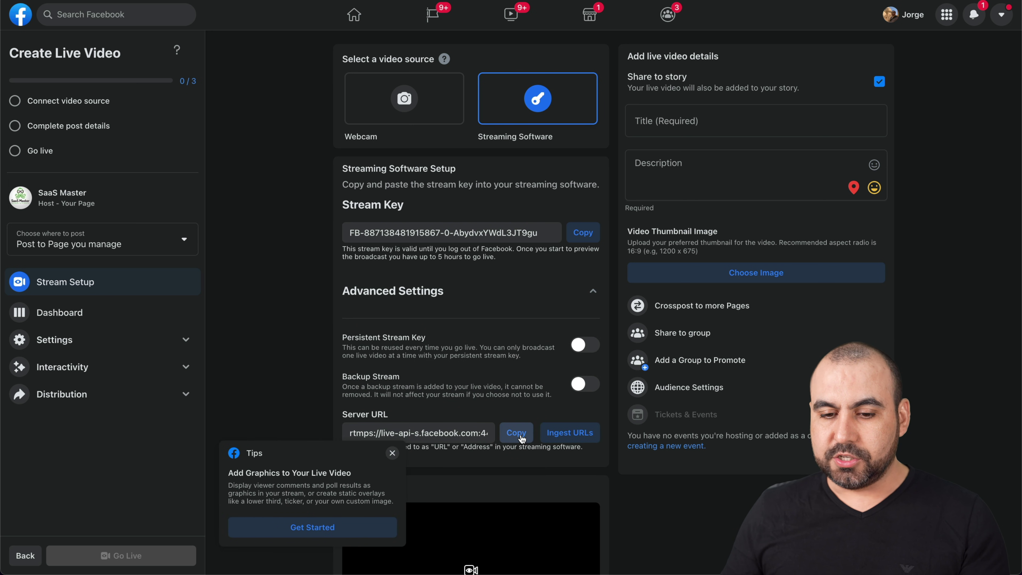
click(389, 453)
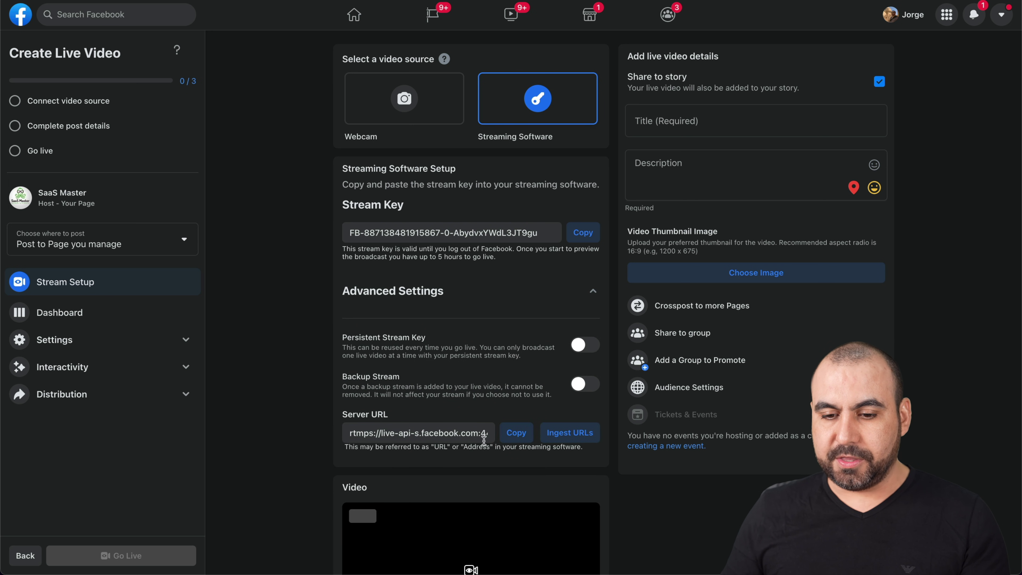
click(515, 433)
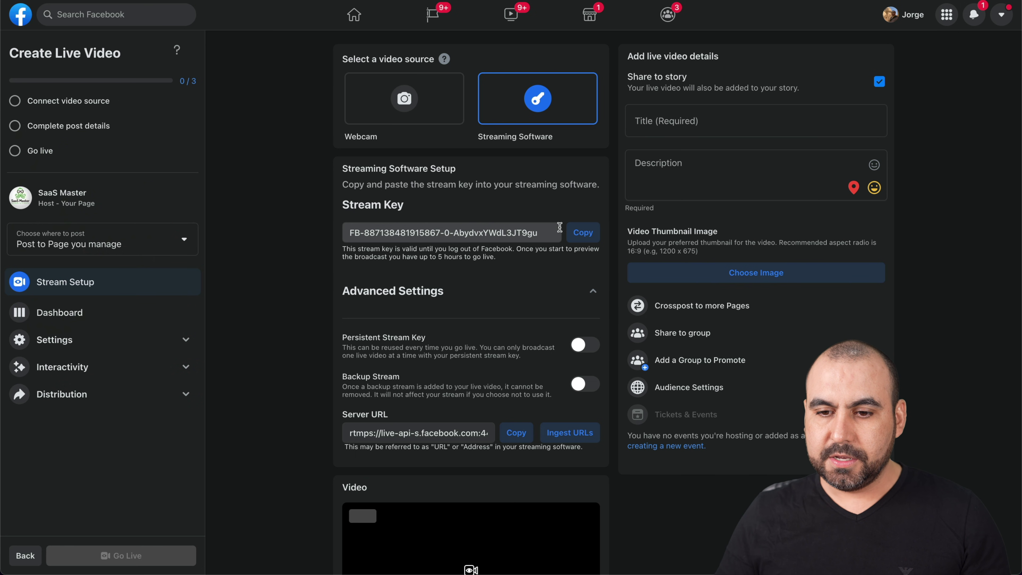
Step: Paste Facebook's new stream key over Riverside's old Facebook key and close Settings
click(571, 232)
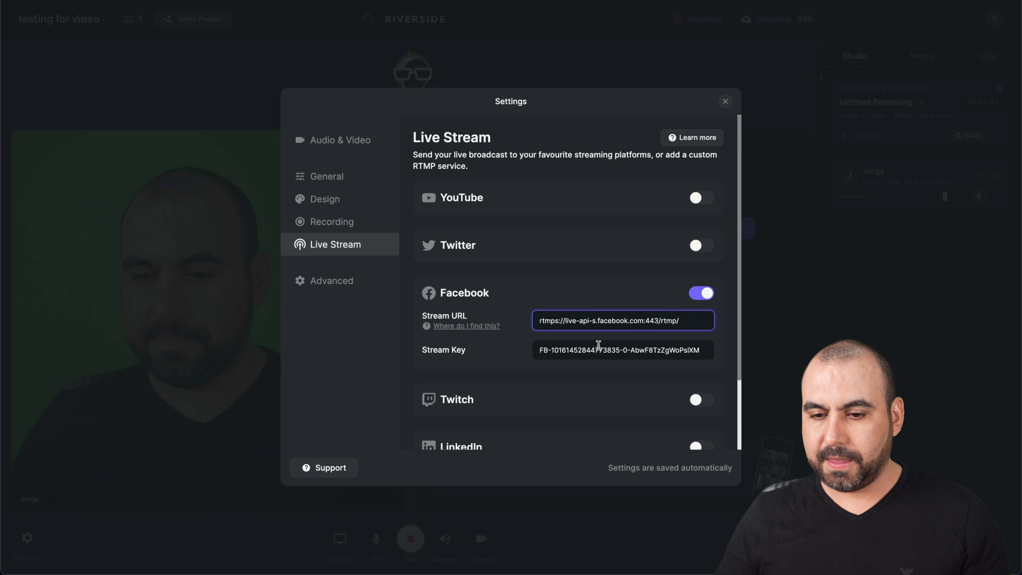
triple_click(599, 345)
key(ctrl+v)
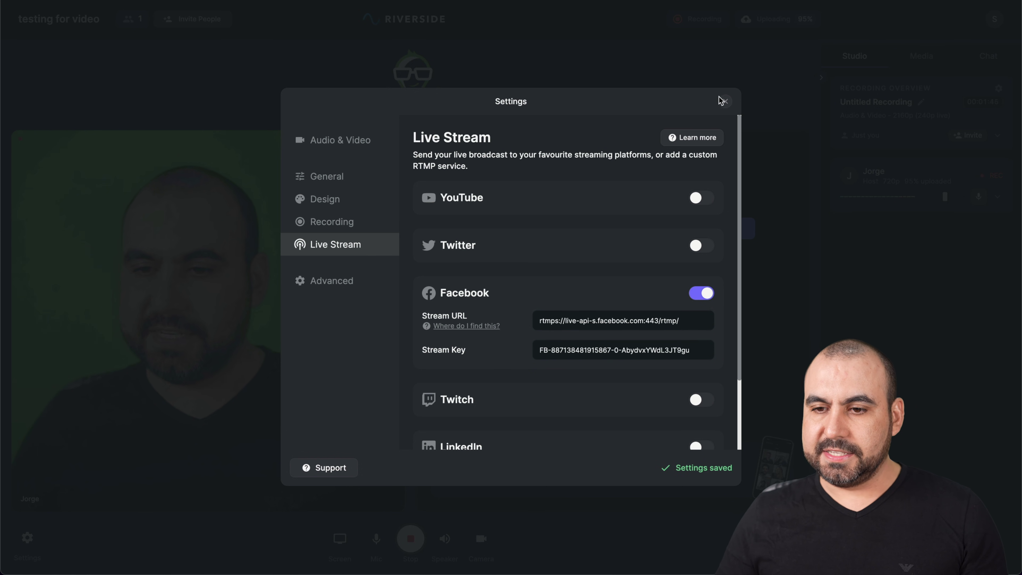
click(726, 104)
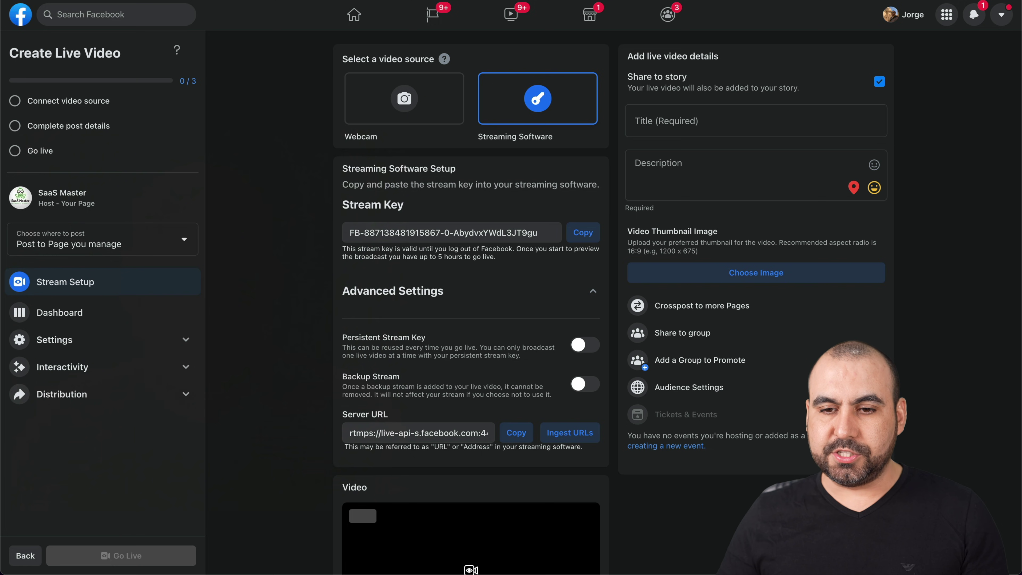
Step: Restart the Riverside recording and load its feed in Facebook's live video preview
scroll(523, 298, down, 4)
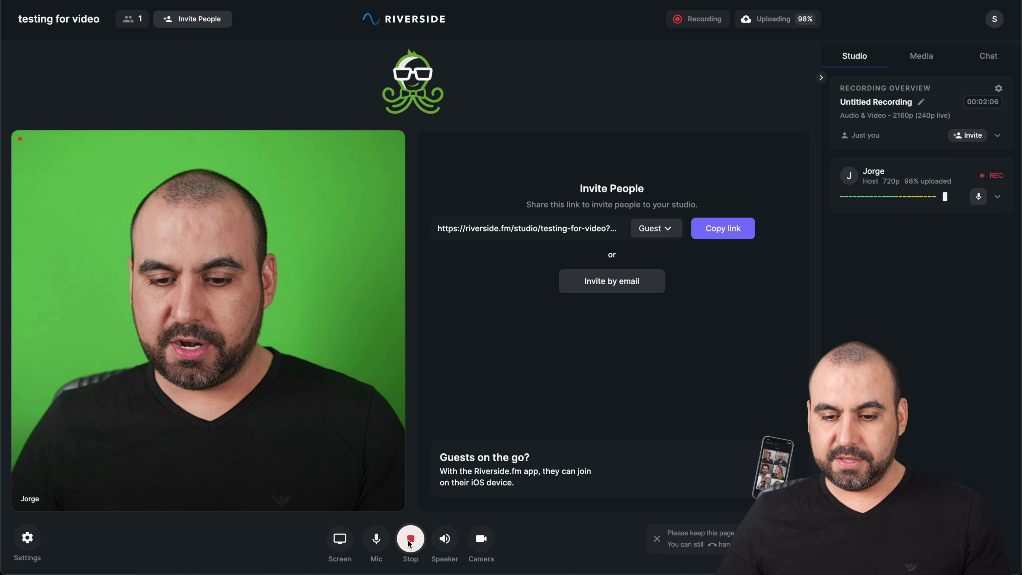
click(410, 542)
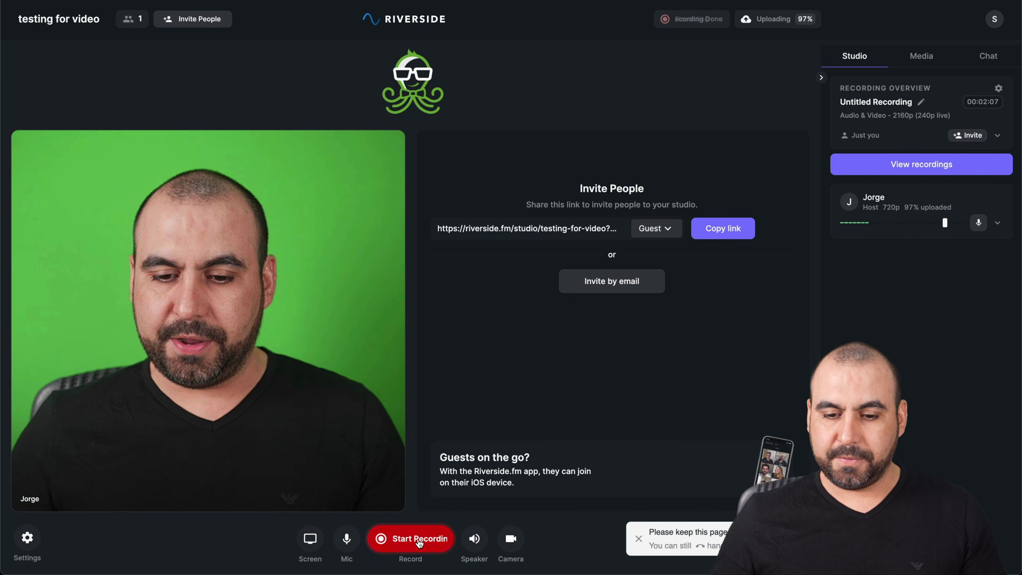
click(419, 542)
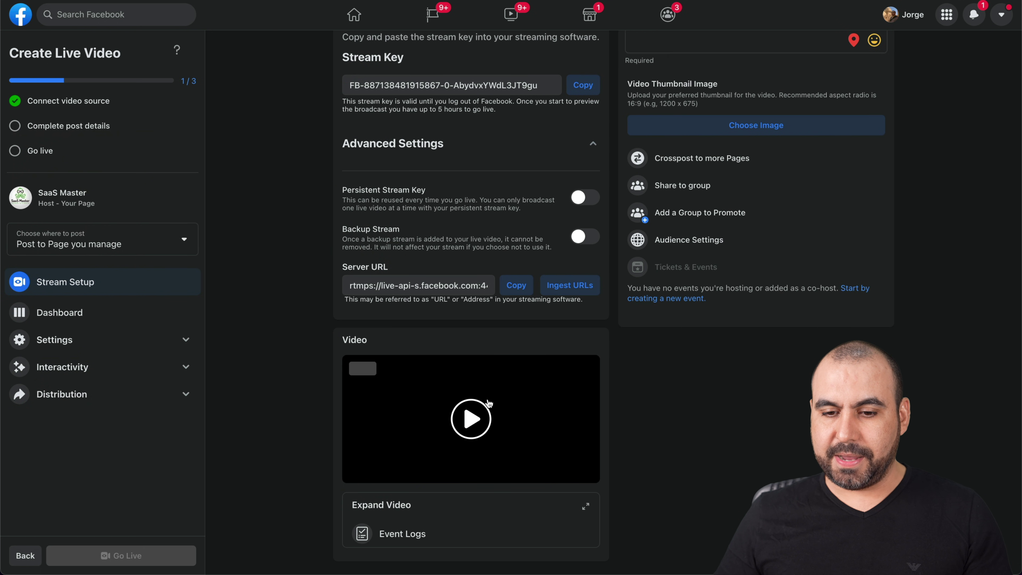
click(488, 403)
scroll(585, 466, down, 1)
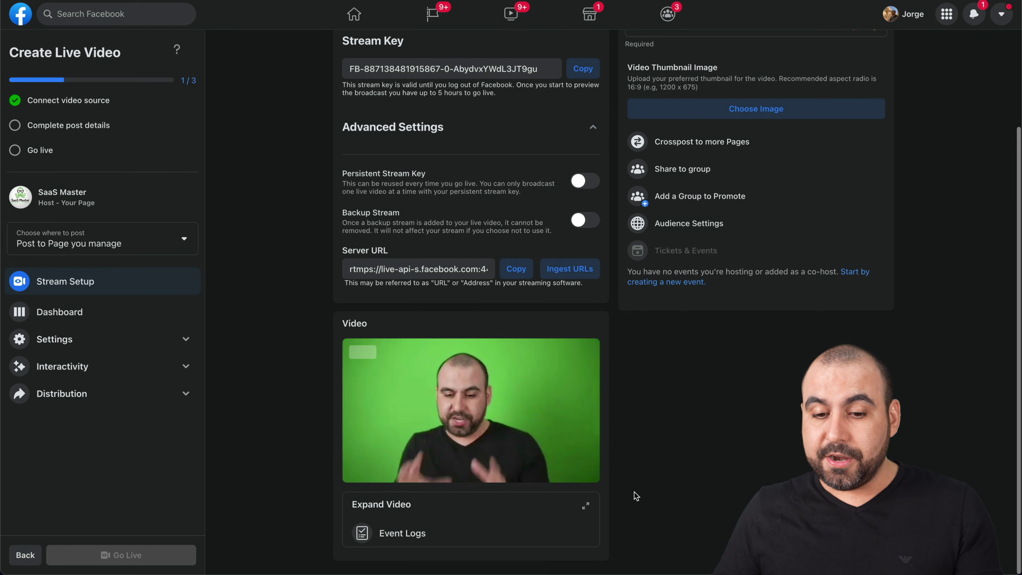
Step: Title the live video 'Testing for video Riverside.fm', describe it 'testing again', and go live
scroll(636, 496, up, 5)
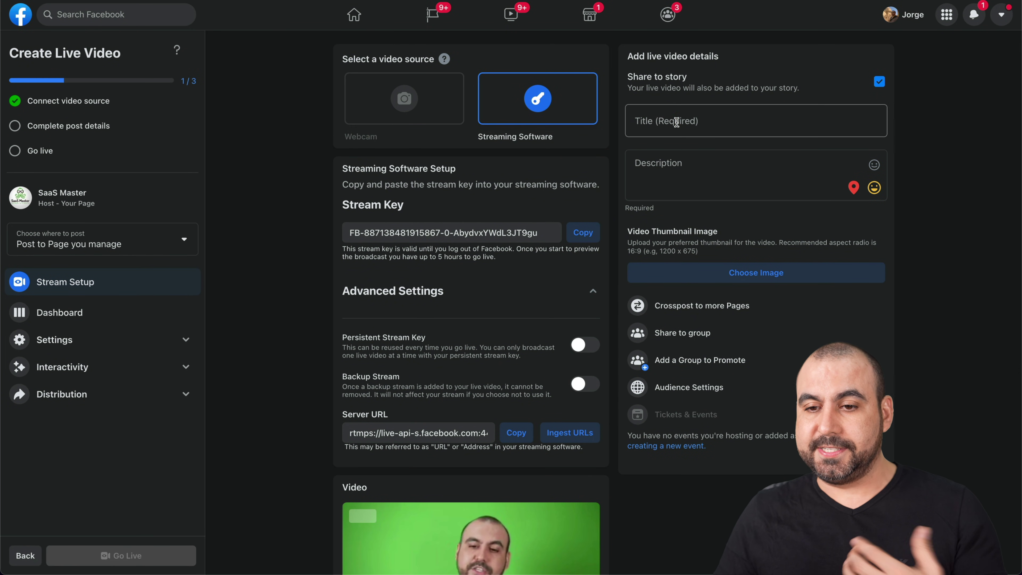
click(676, 128)
text(Testing for video Riverside.fm)
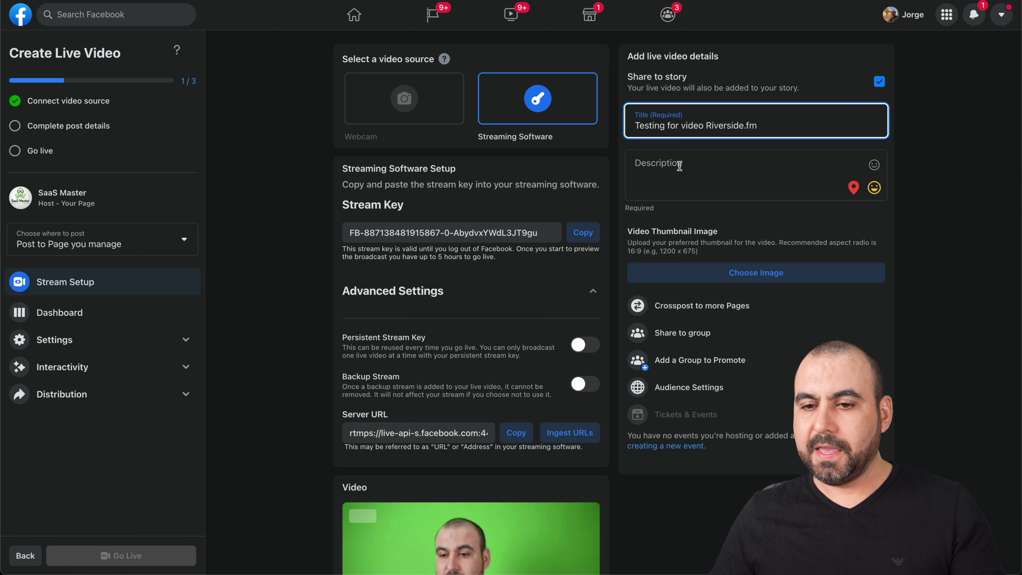
click(679, 165)
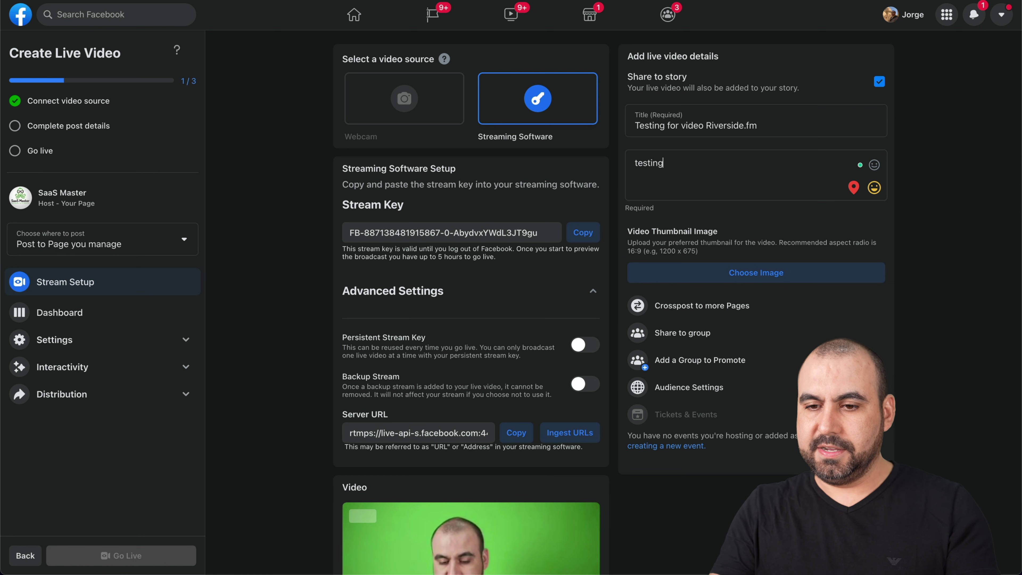
key(Return)
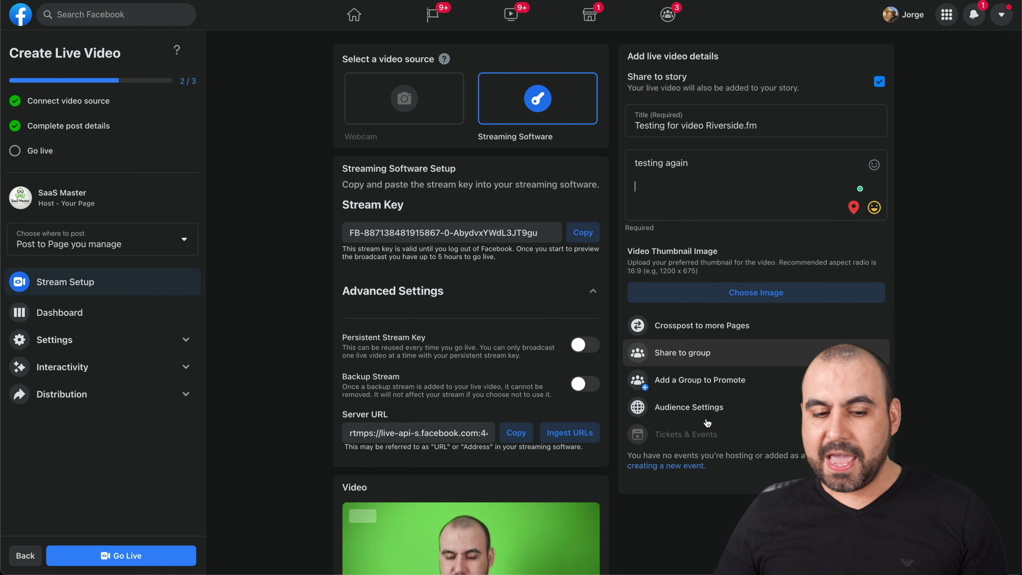
scroll(710, 436, down, 1)
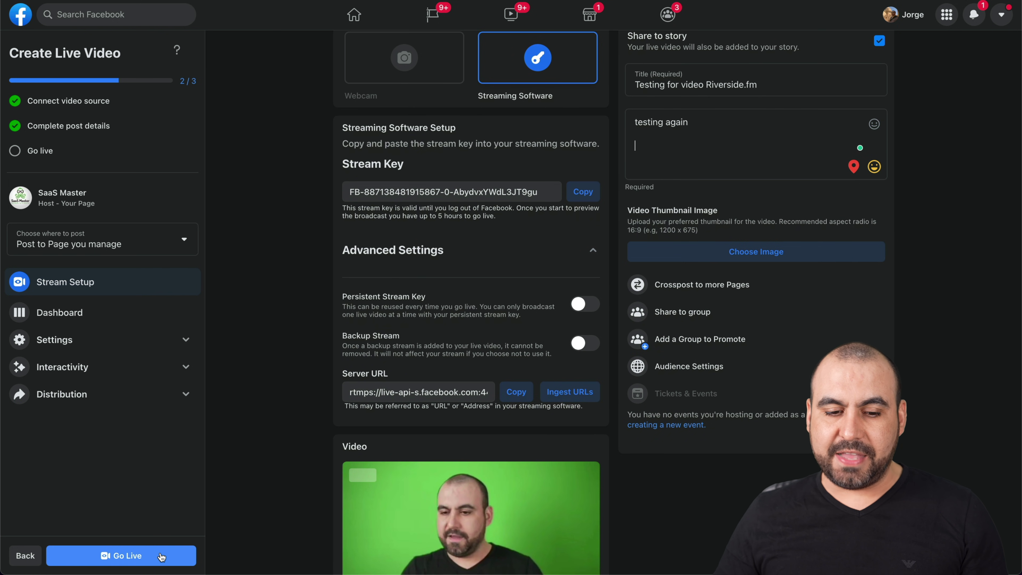
click(161, 556)
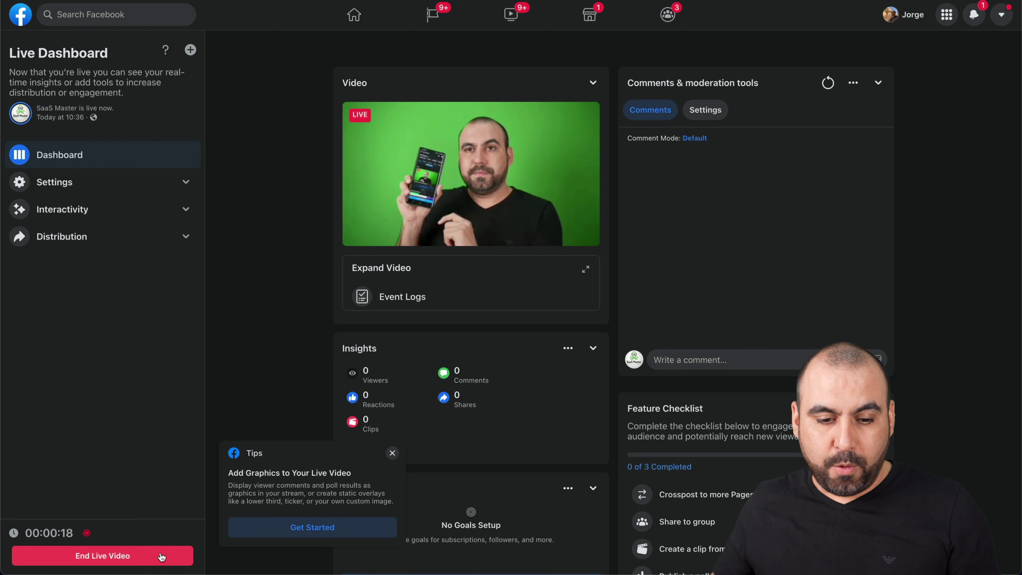
Step: End the Facebook live video and confirm ending it
click(162, 557)
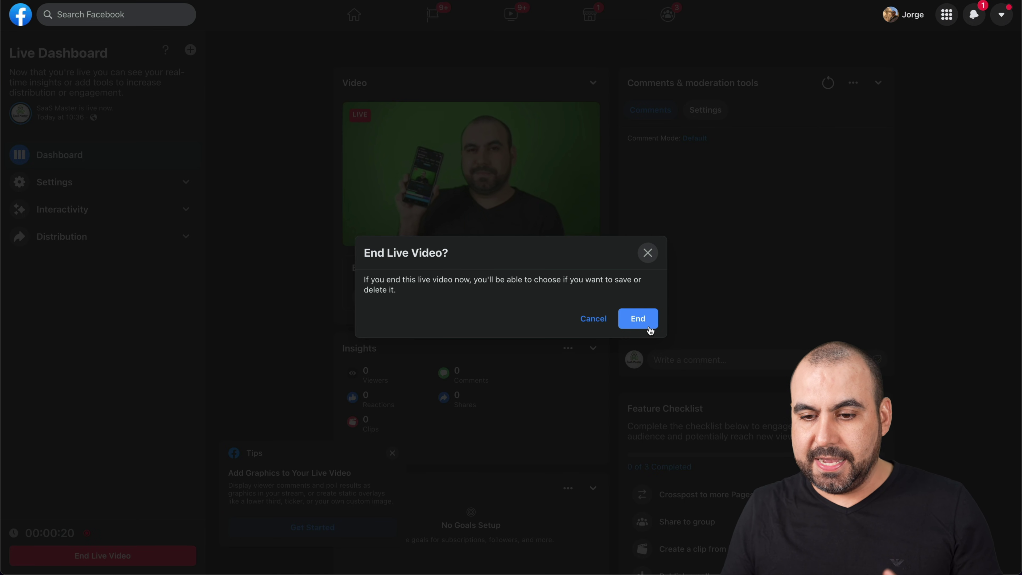
click(649, 328)
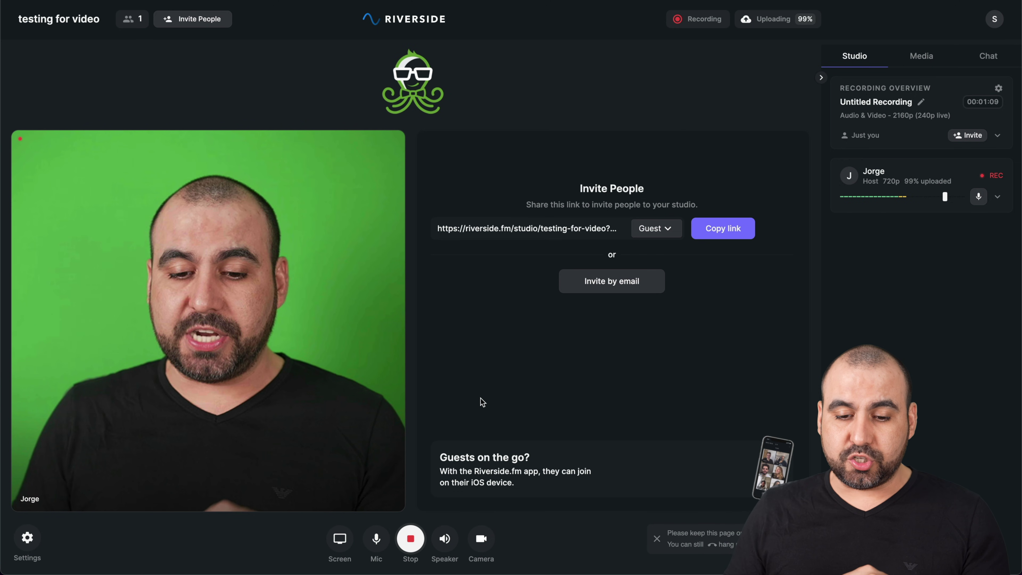
click(340, 538)
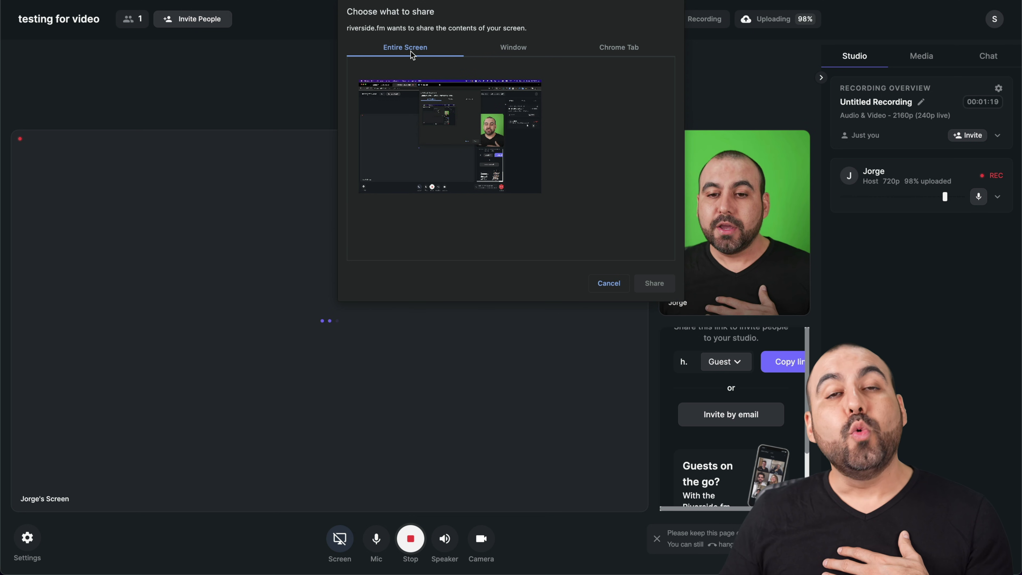
click(525, 49)
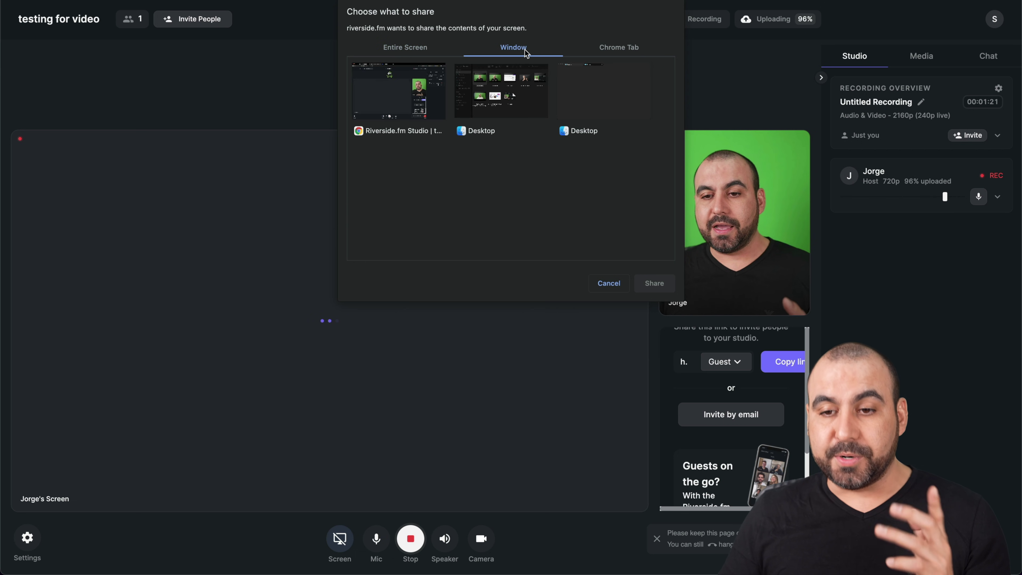
click(621, 46)
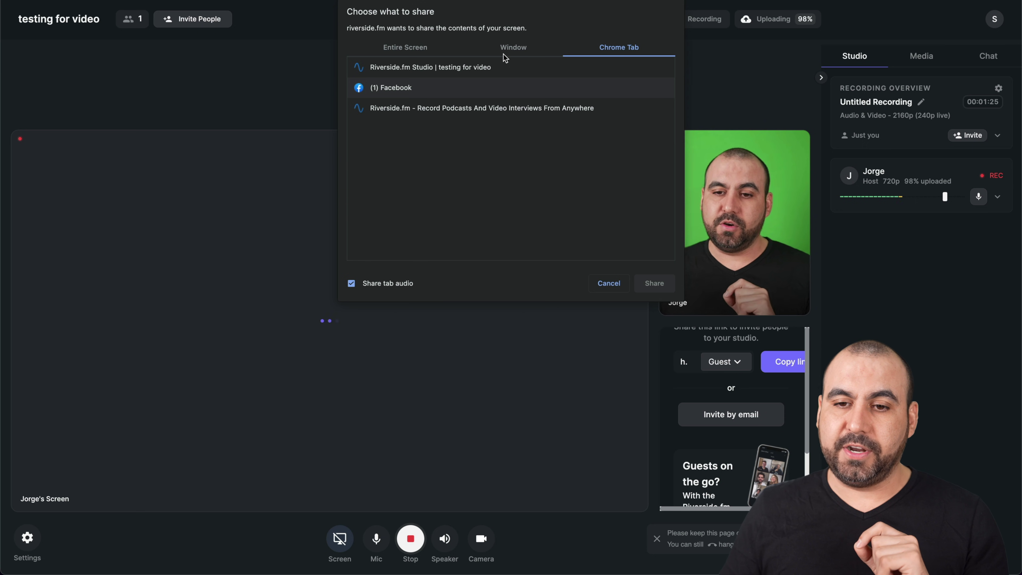
click(488, 68)
click(659, 283)
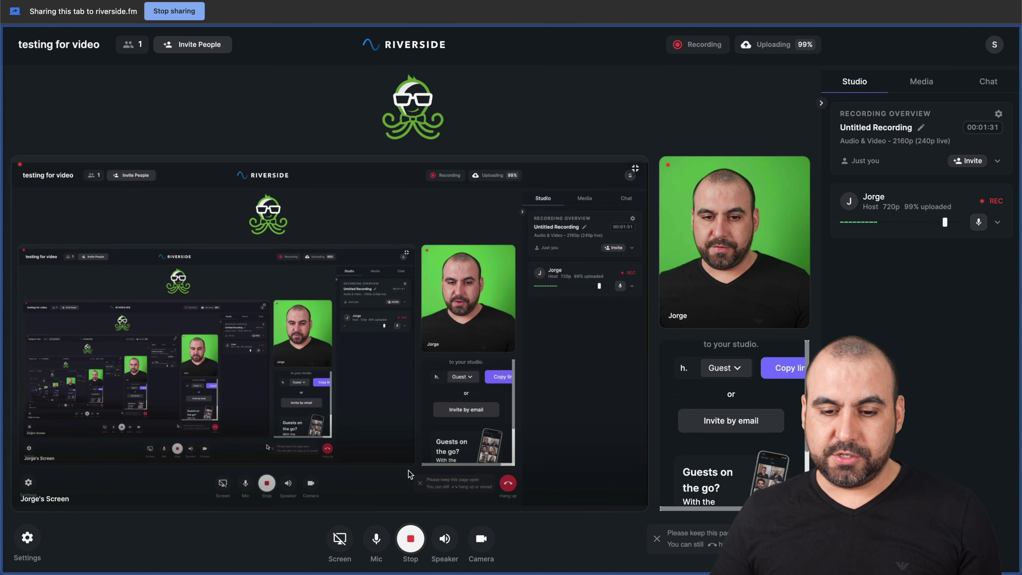
click(337, 537)
click(339, 538)
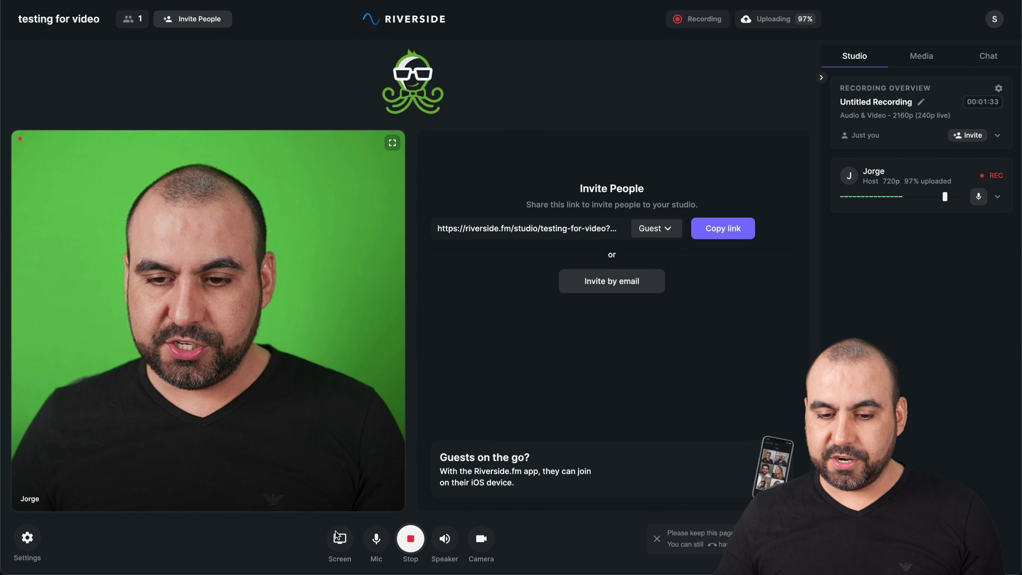
click(604, 48)
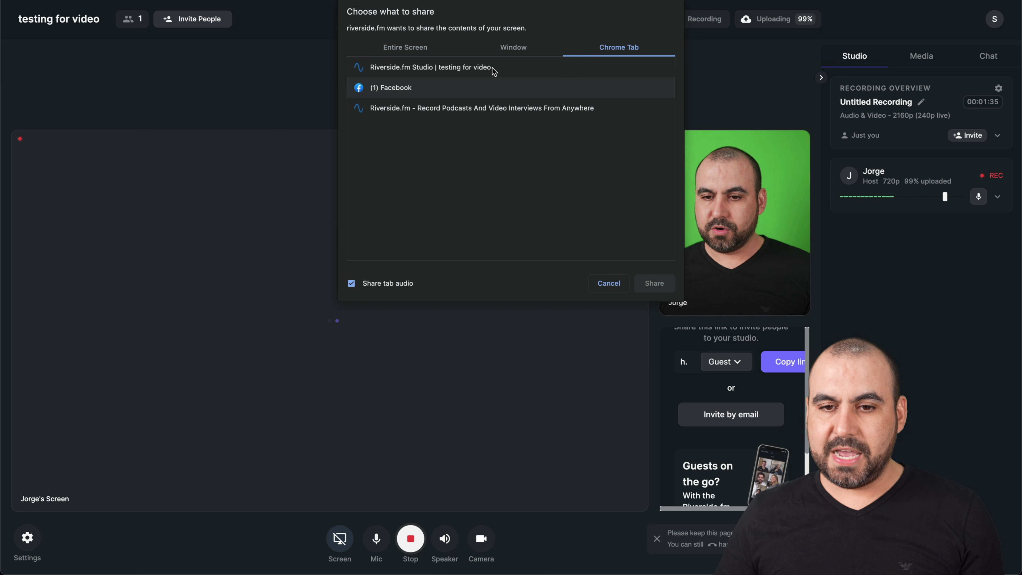
click(420, 112)
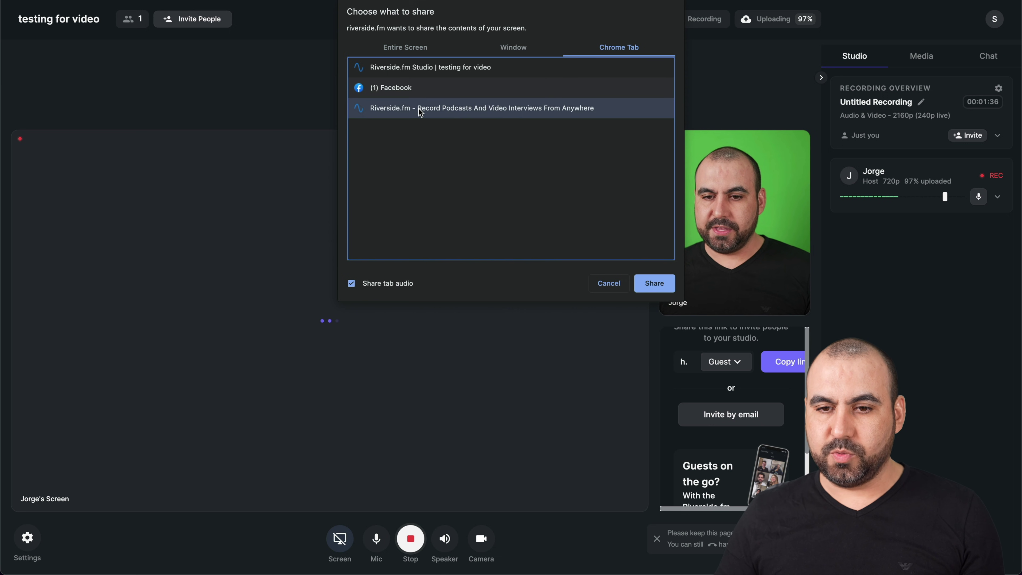
click(655, 283)
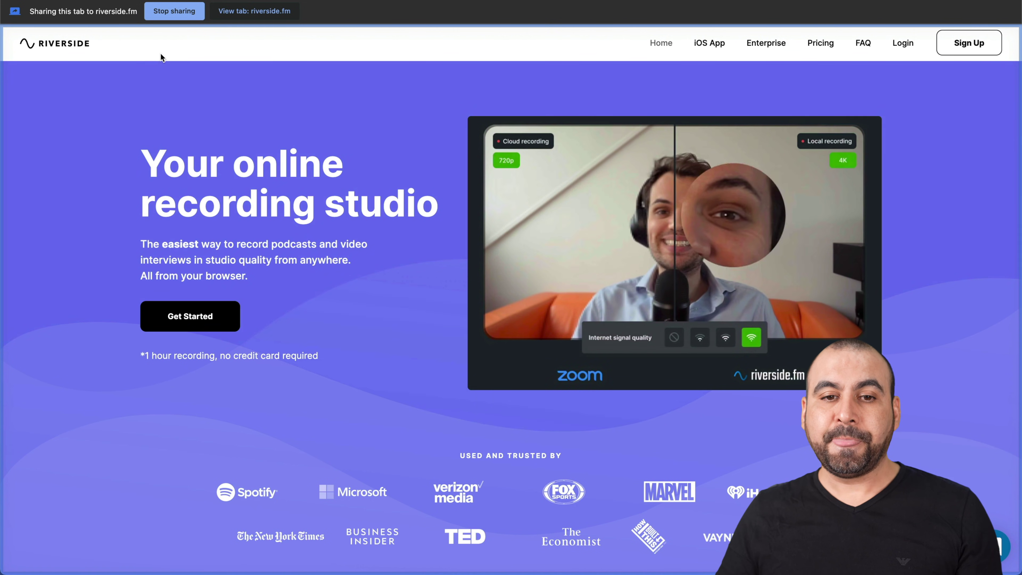
click(184, 17)
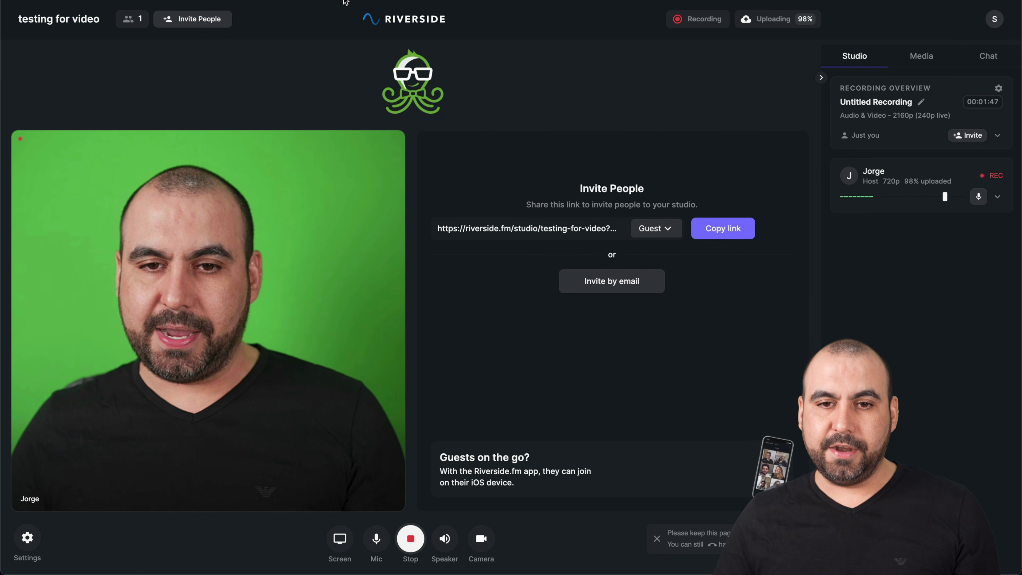
Step: Review the microphone, speaker and camera lists, then expand the host's card to show 720p and 184/188 MB uploaded
click(385, 535)
click(376, 538)
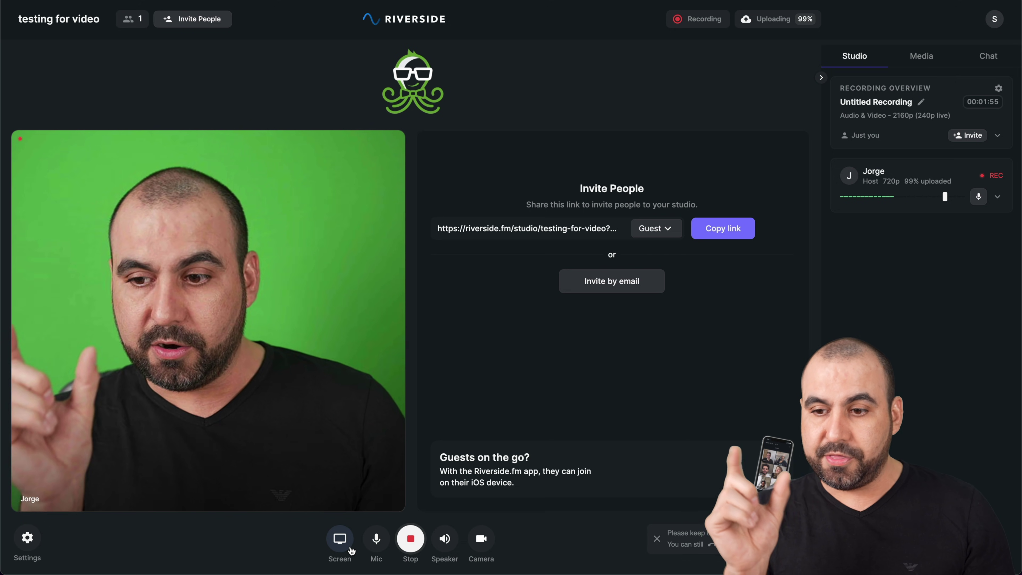
click(391, 548)
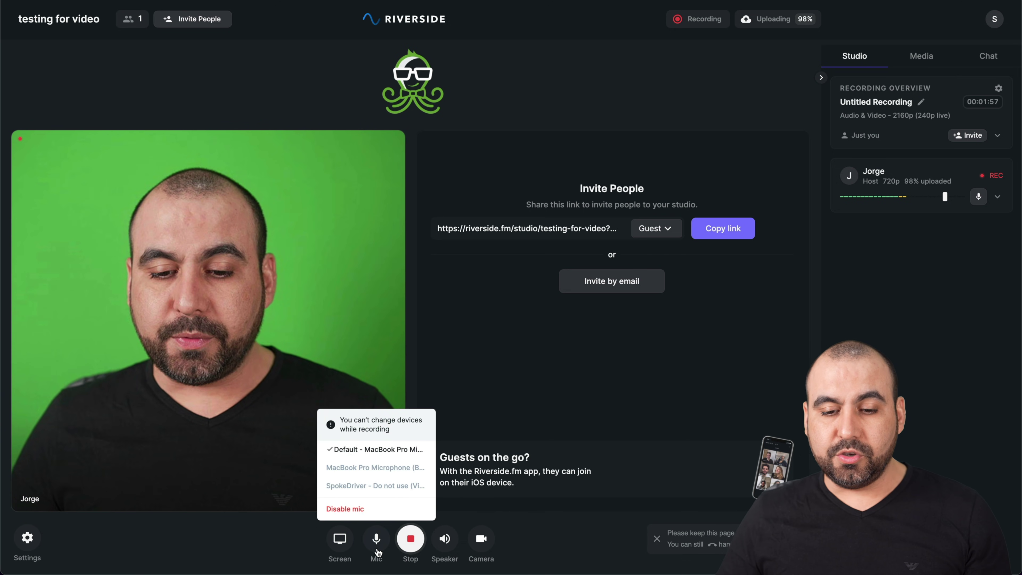
click(440, 546)
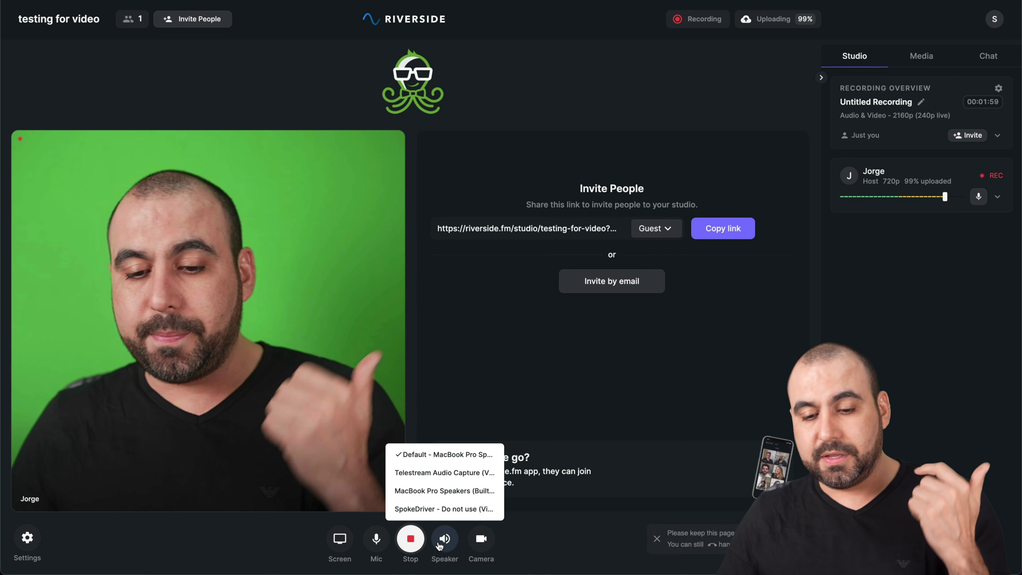
click(486, 544)
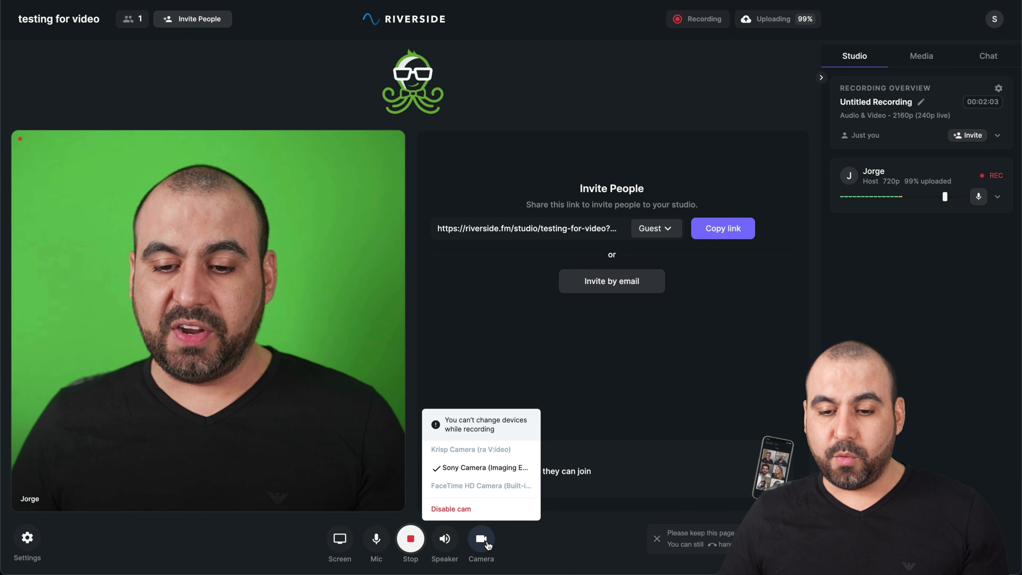
click(749, 326)
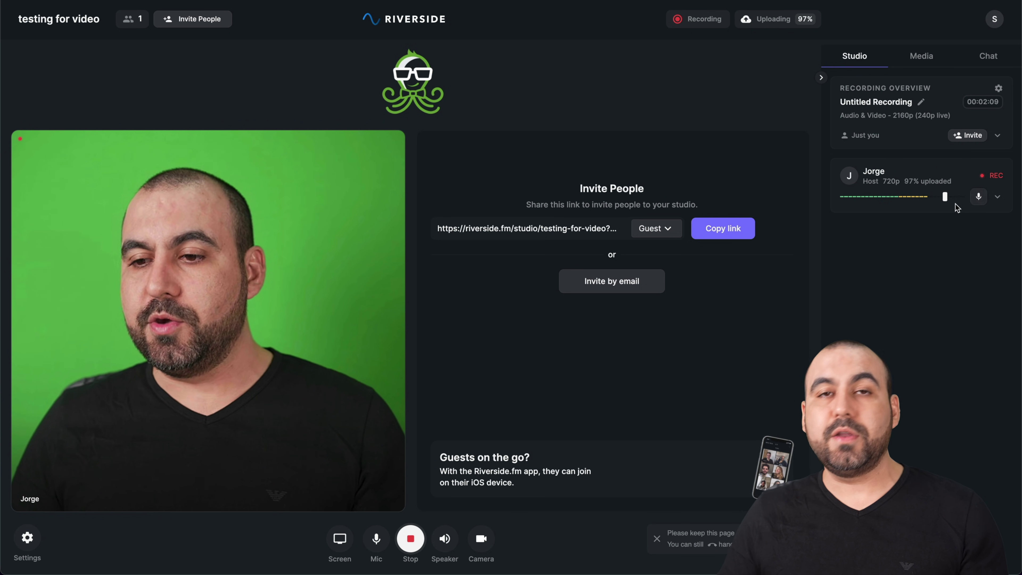
click(997, 197)
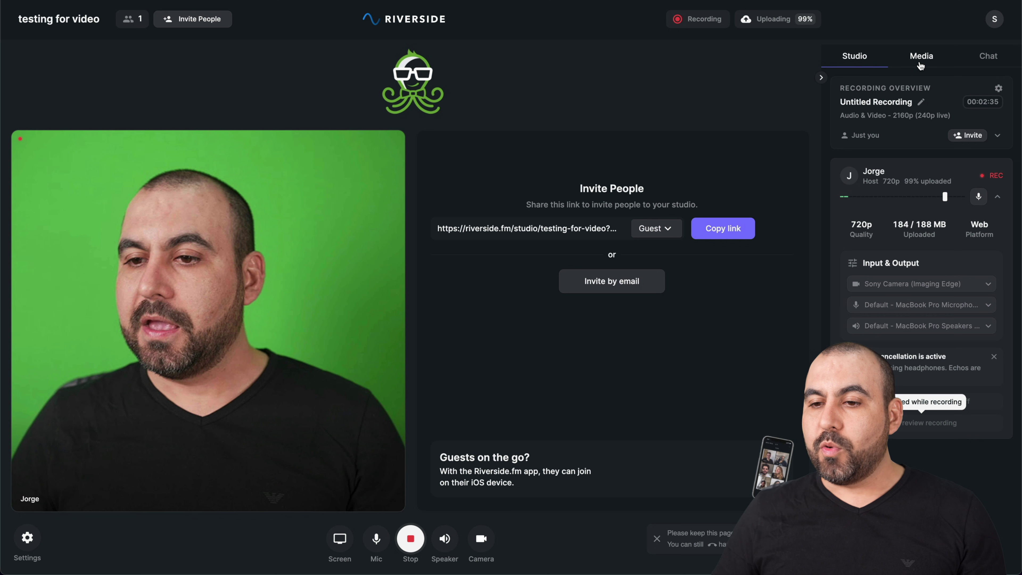
Step: Play the Clapping sound from the Media Board and lower the computer volume
click(921, 65)
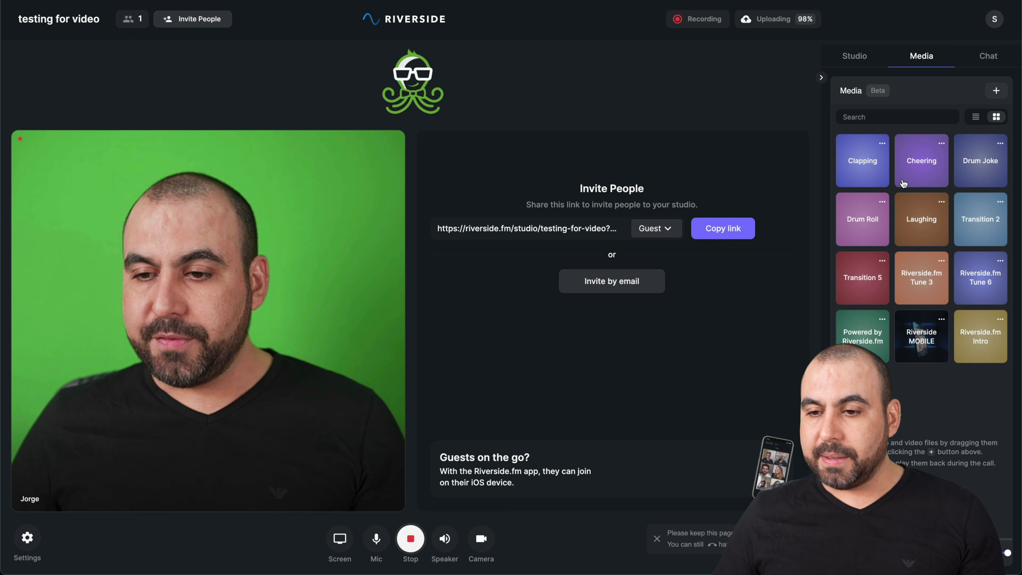
click(878, 176)
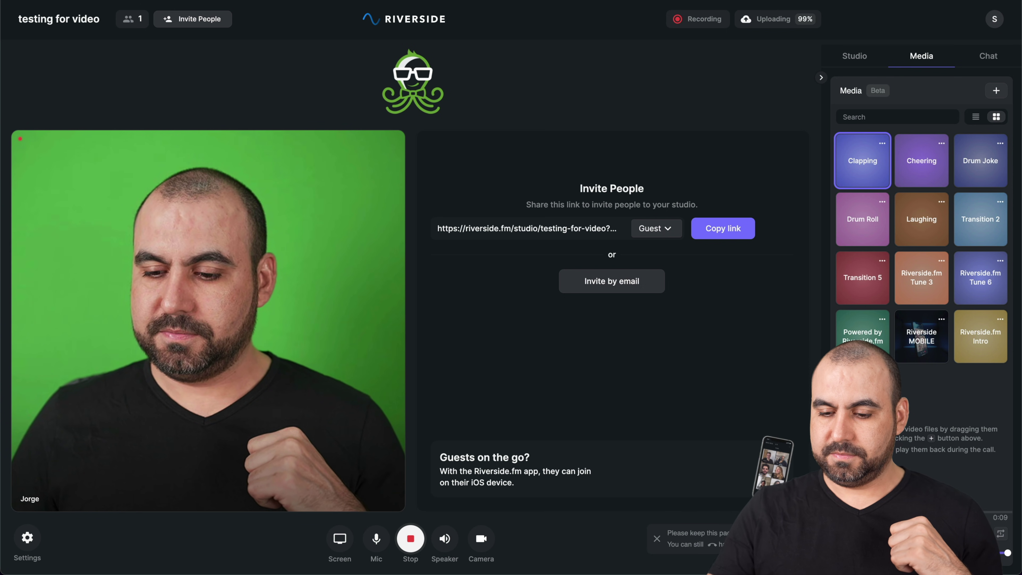
key(XF86AudioLowerVolume)
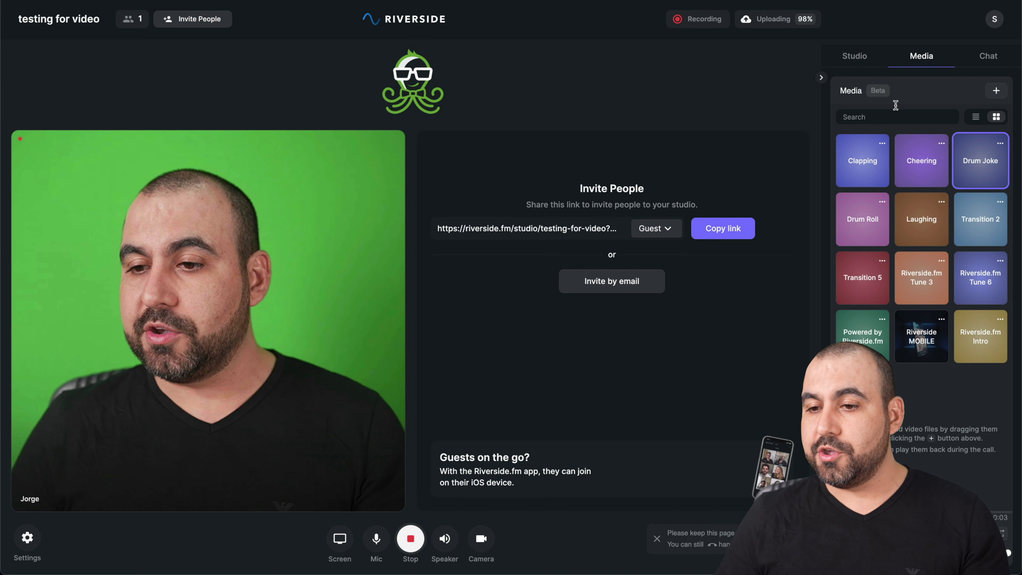
Step: Dismiss the Media Board beta notice and show the studio chat messages
click(879, 95)
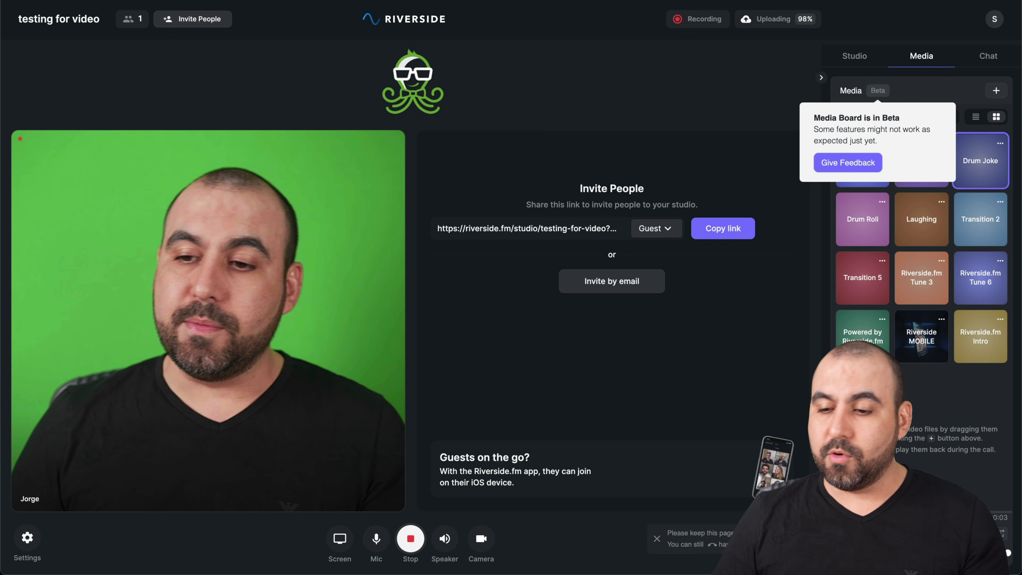
click(908, 401)
click(992, 60)
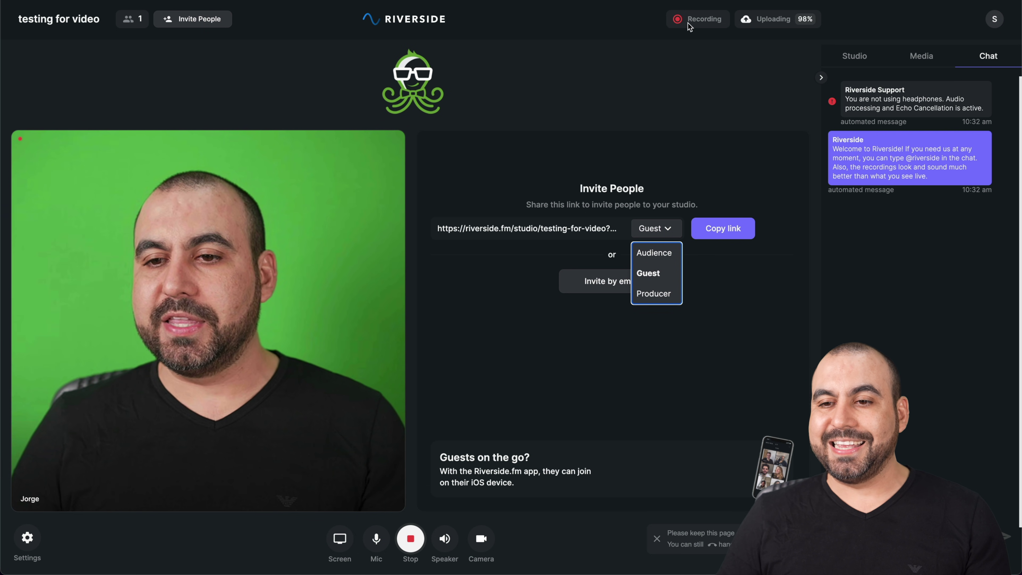
Step: End the studio recording with the red Stop button and return to the Studios list
mouse_move(697, 22)
mouse_move(801, 26)
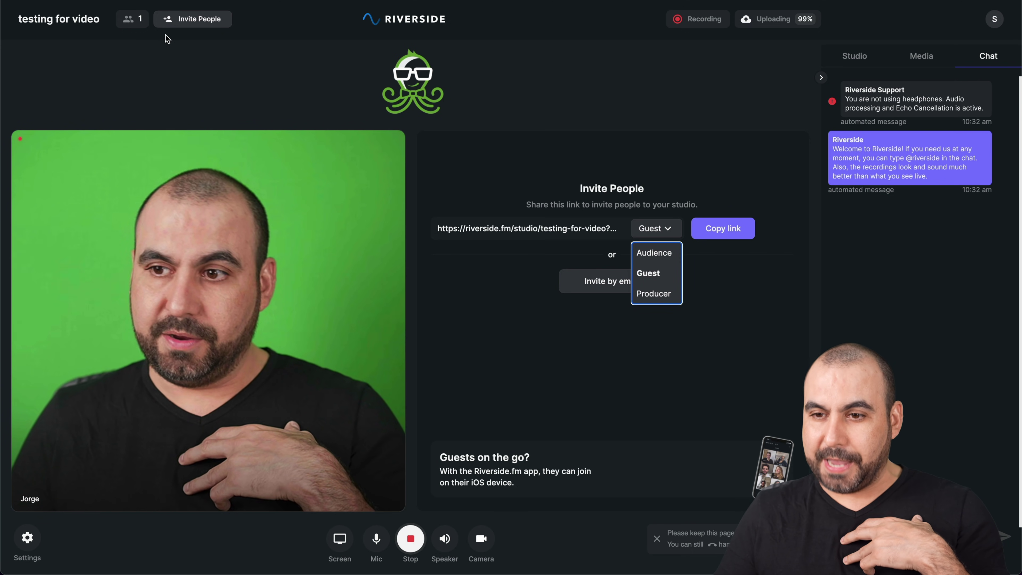
mouse_move(424, 532)
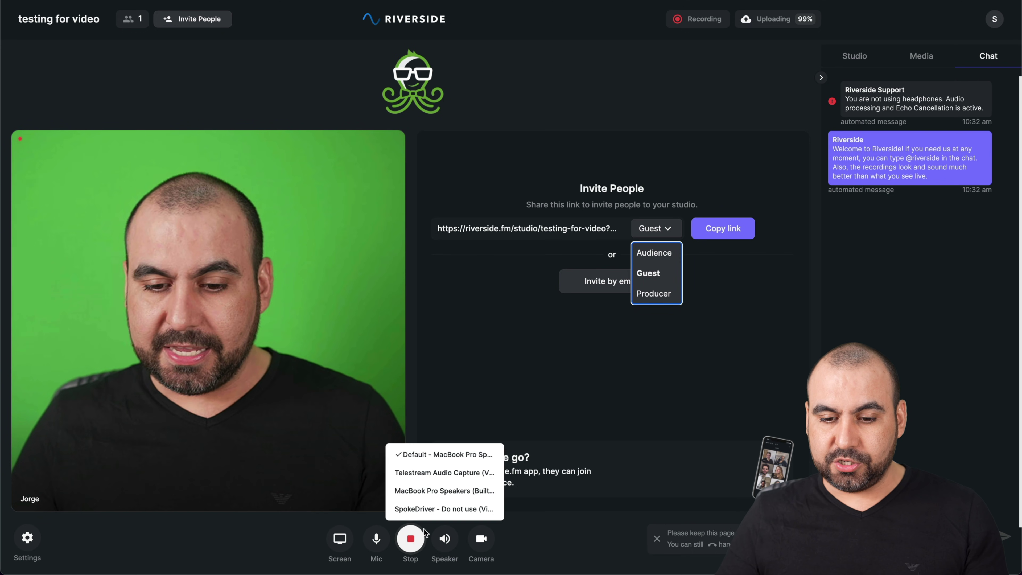
click(411, 537)
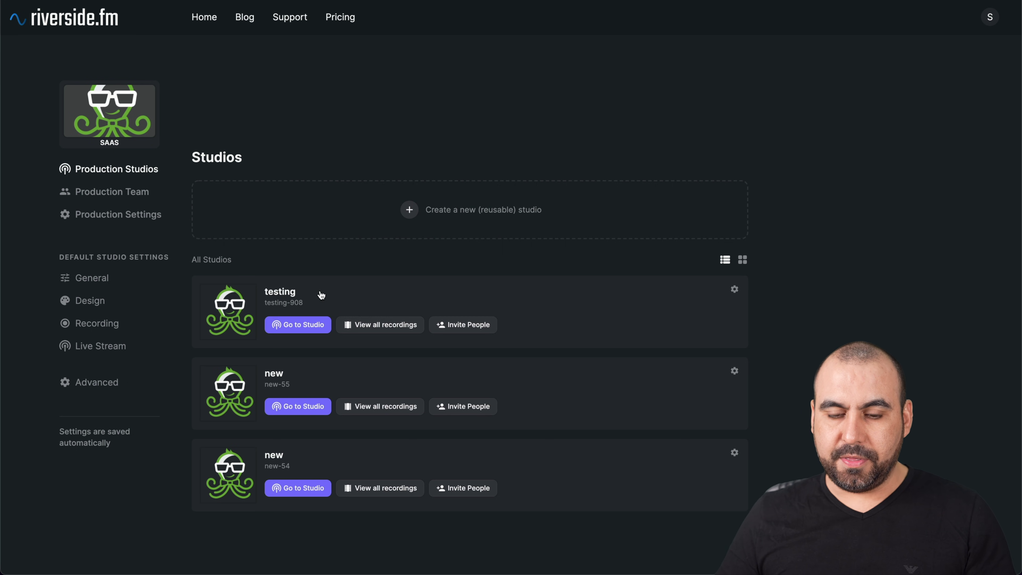
Step: Open all recordings of the testing studio and scroll through its untitled takes
click(384, 327)
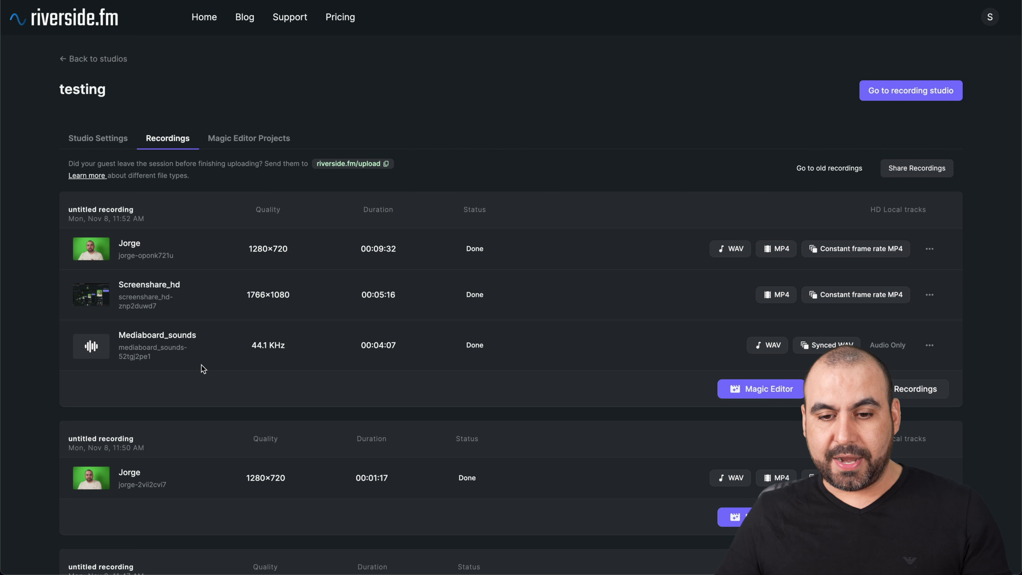
scroll(135, 465, down, 5)
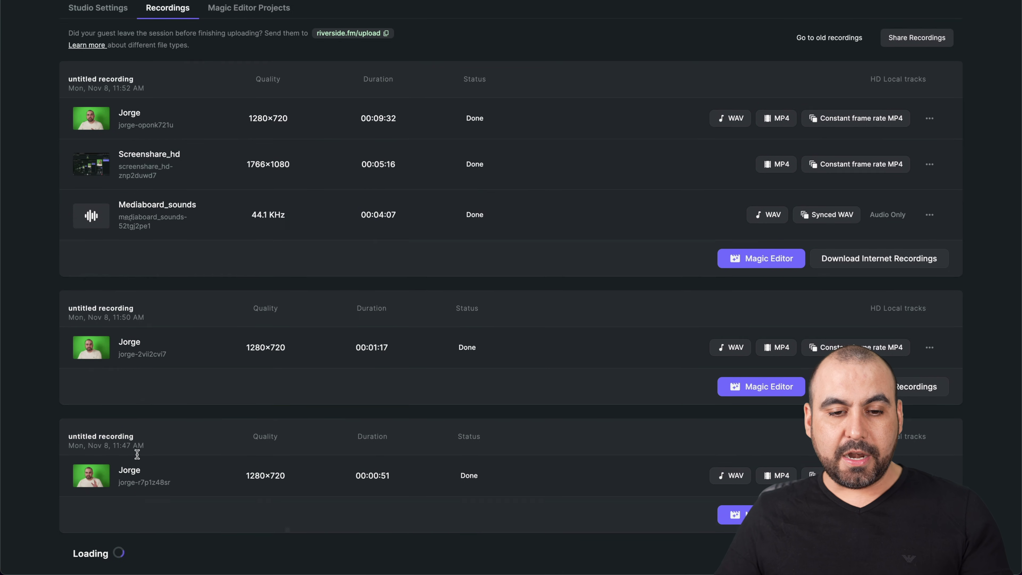
scroll(161, 493, up, 1)
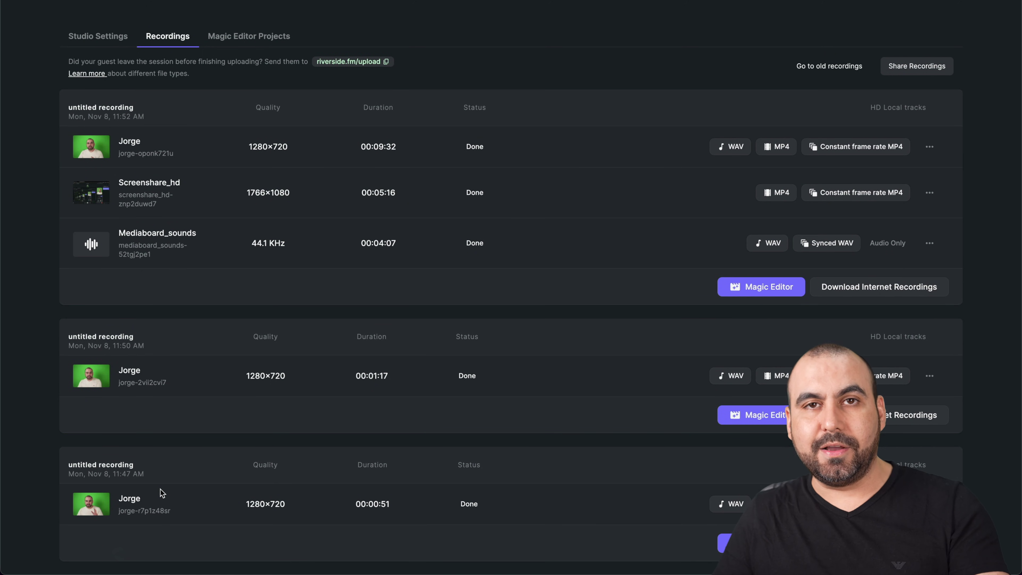
scroll(161, 493, up, 3)
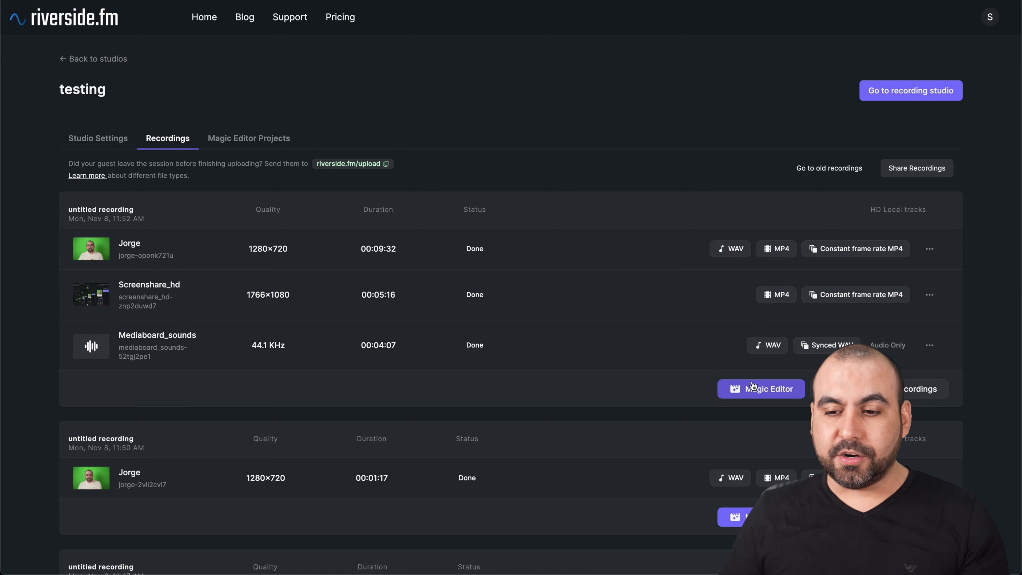
Step: Download the 2160p 4K live recording test video from Magic Editor Projects and save it to the Desktop
click(260, 140)
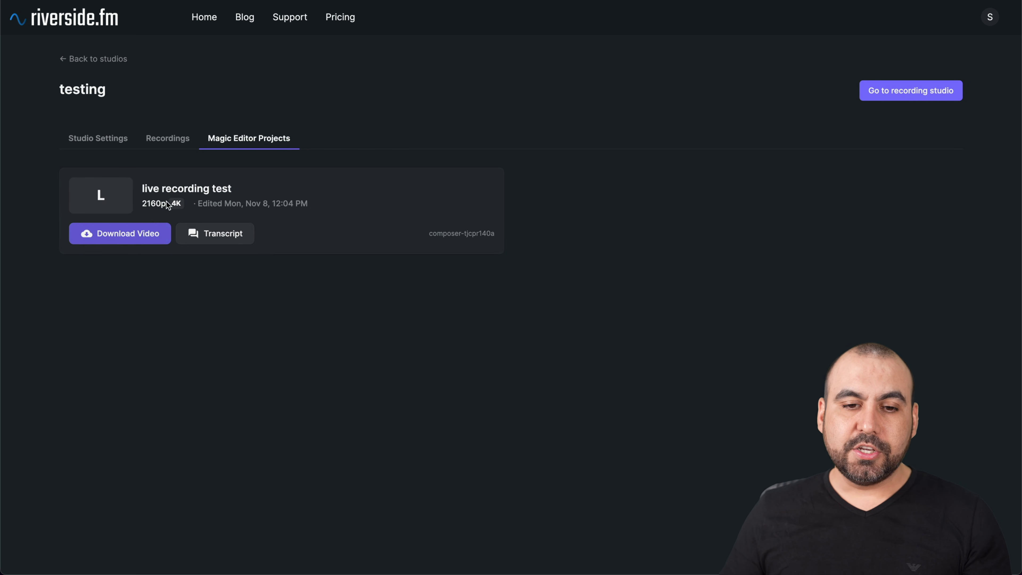
drag(142, 204, 188, 204)
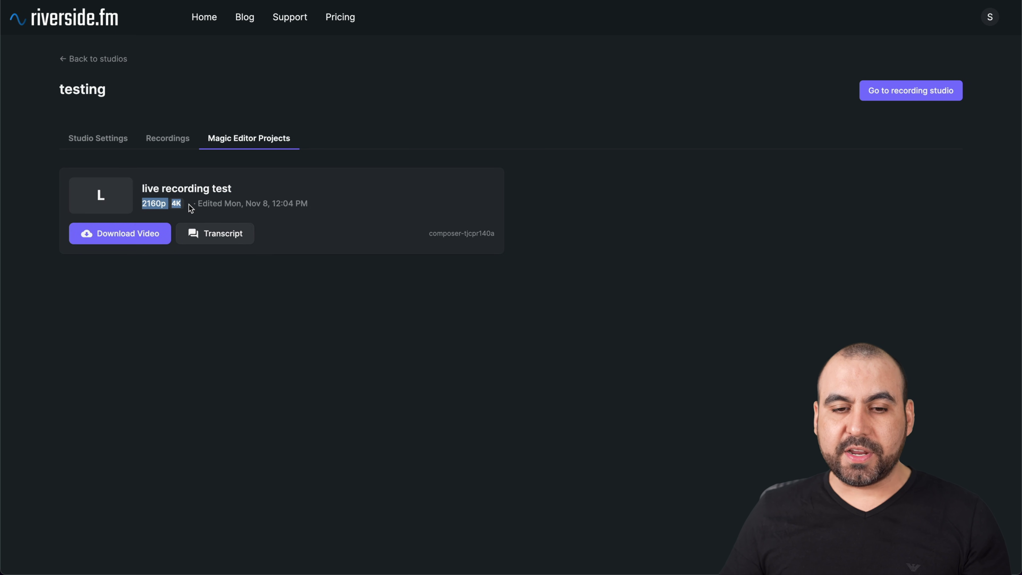
click(247, 202)
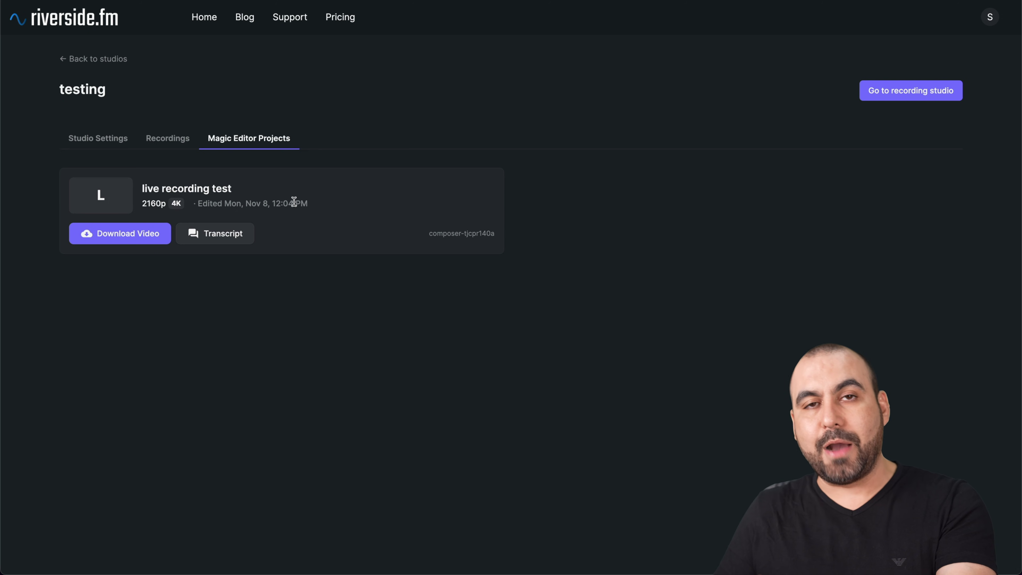
click(131, 234)
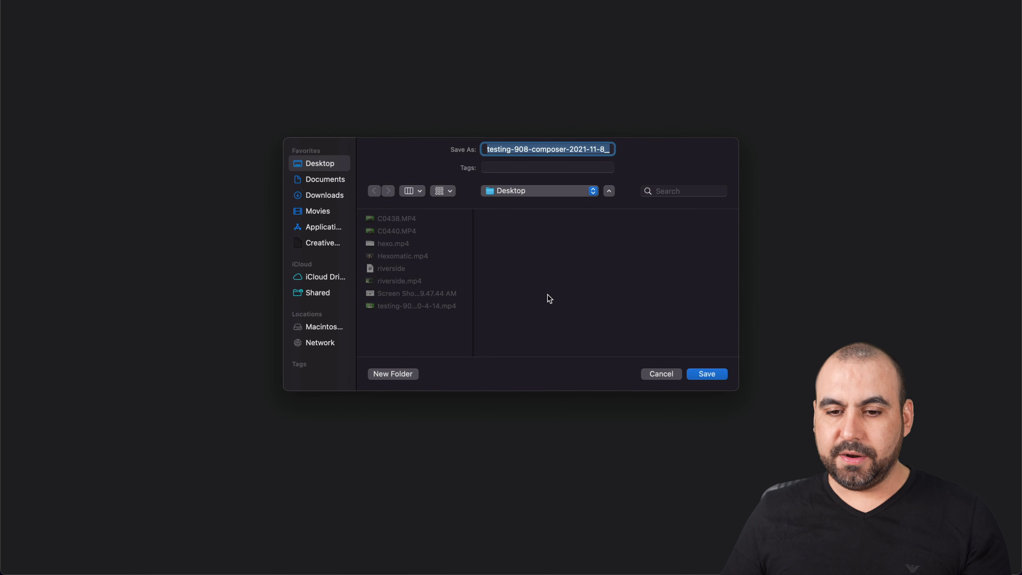
click(661, 374)
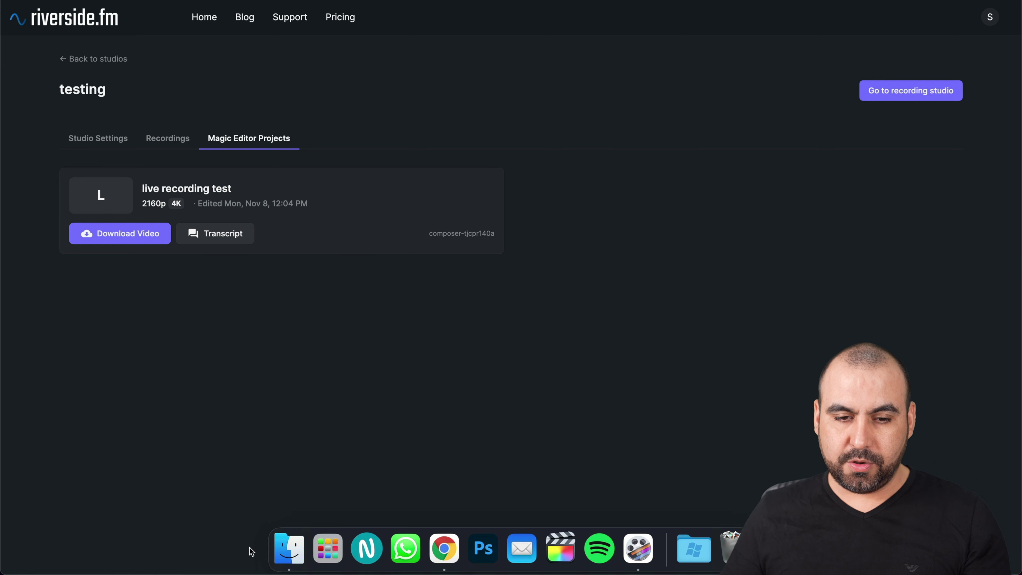
Step: Check in Get Info that the downloaded video on the Desktop measures 3840×2160
click(287, 549)
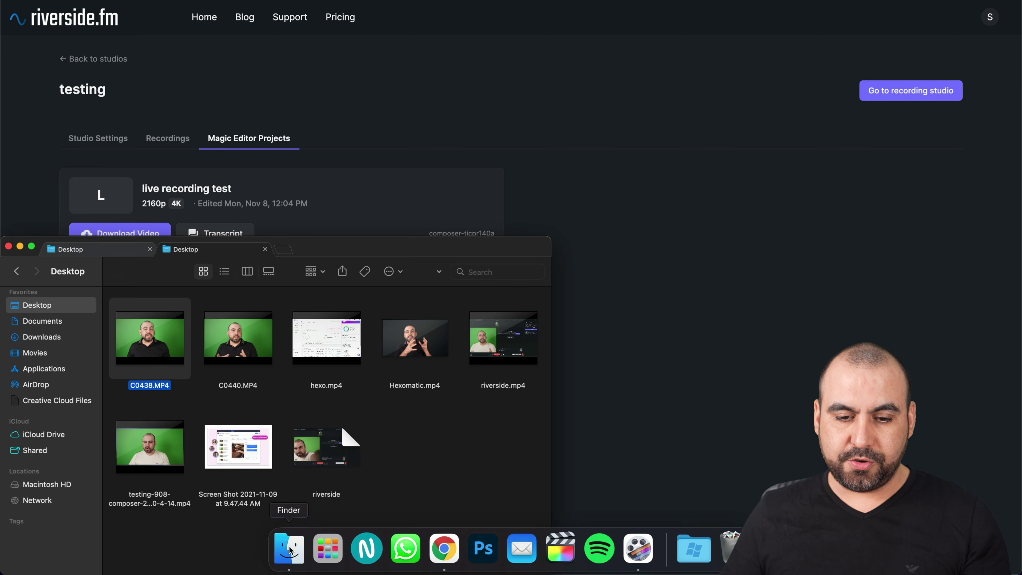
click(169, 473)
right_click(171, 471)
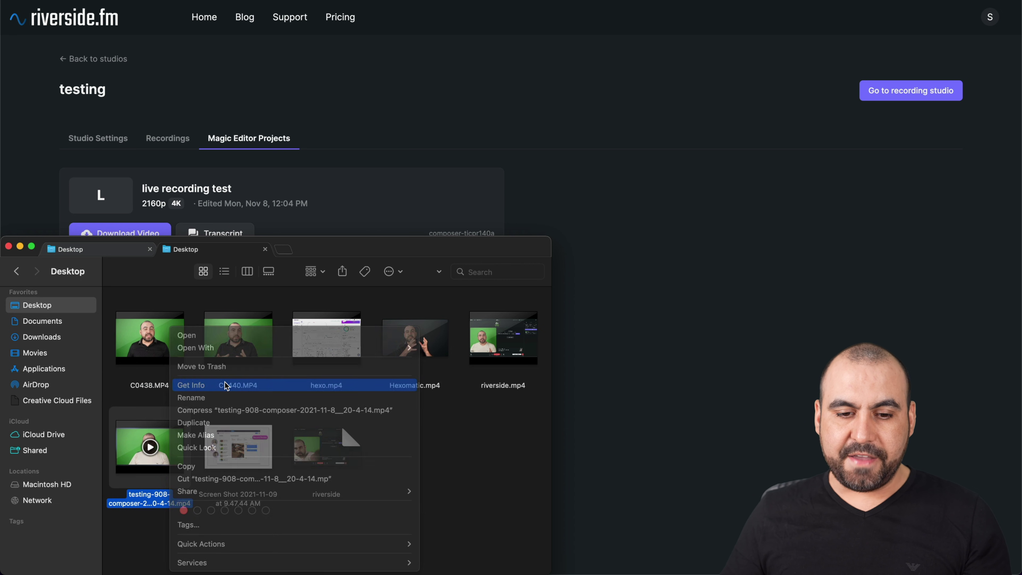
click(209, 385)
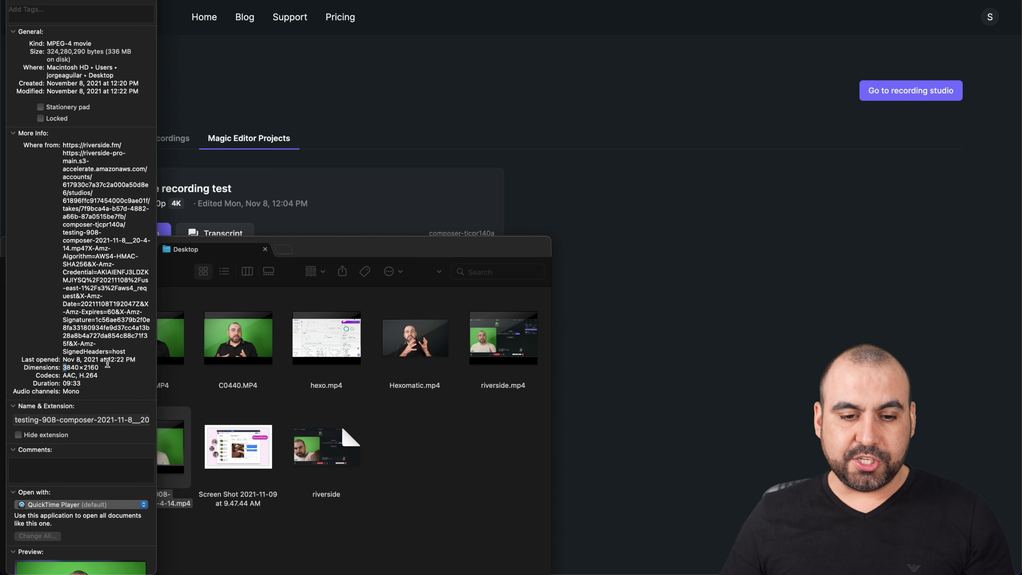
drag(63, 367, 114, 368)
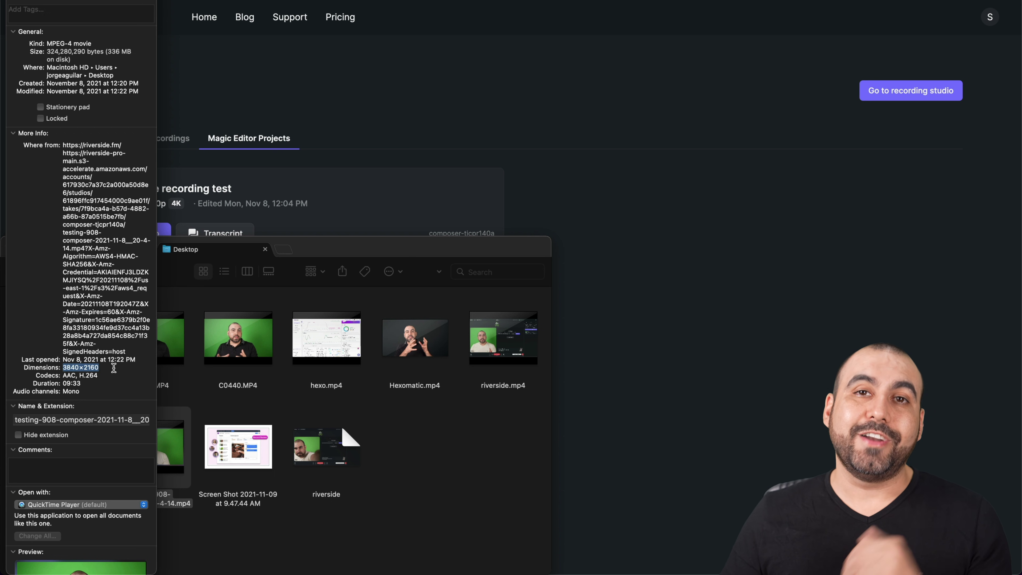
click(115, 369)
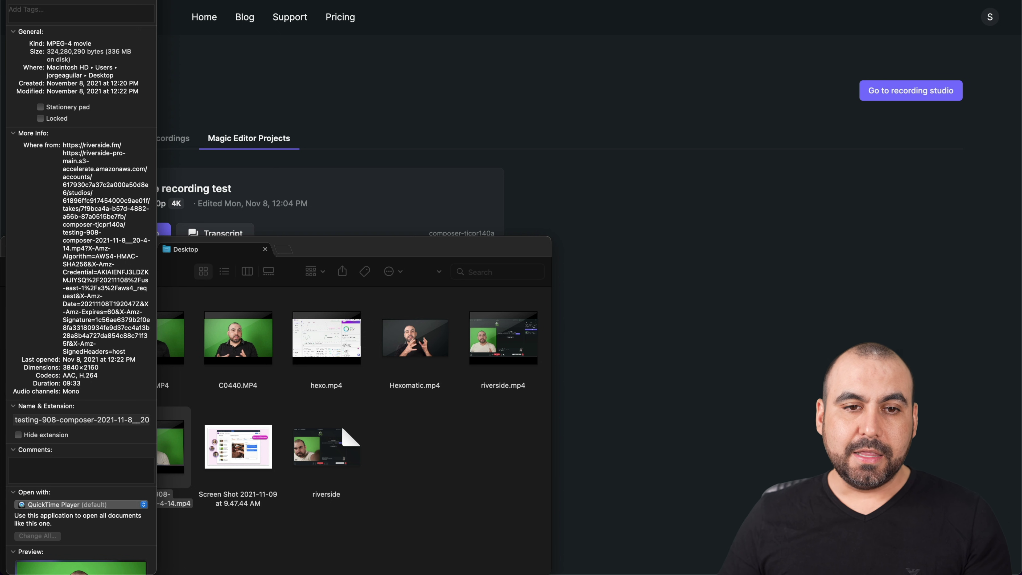
key(super+w)
Step: Play the video in QuickTime, skip ahead to about 07:11, then return to Riverside.fm
double_click(168, 461)
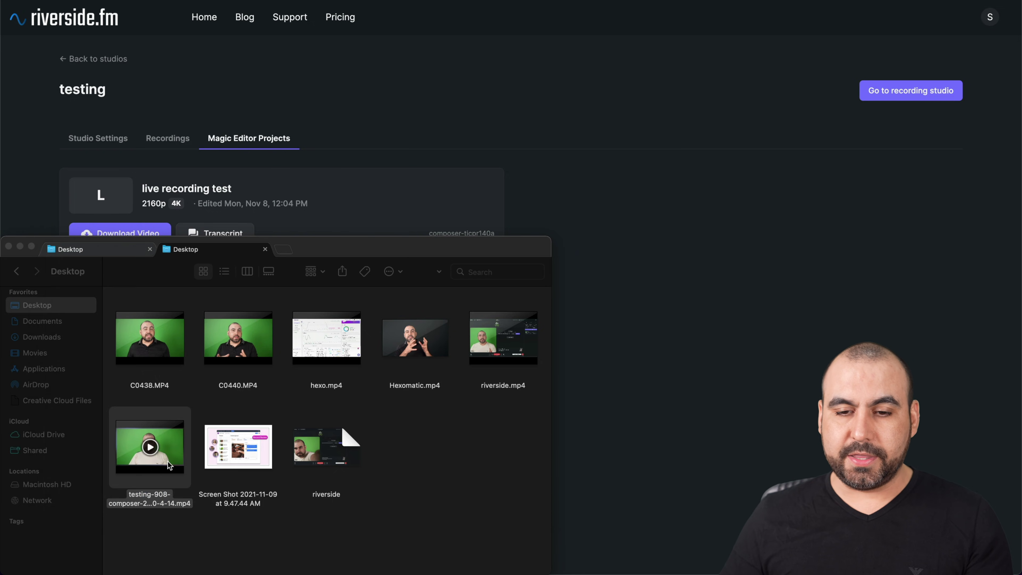
drag(484, 456, 453, 463)
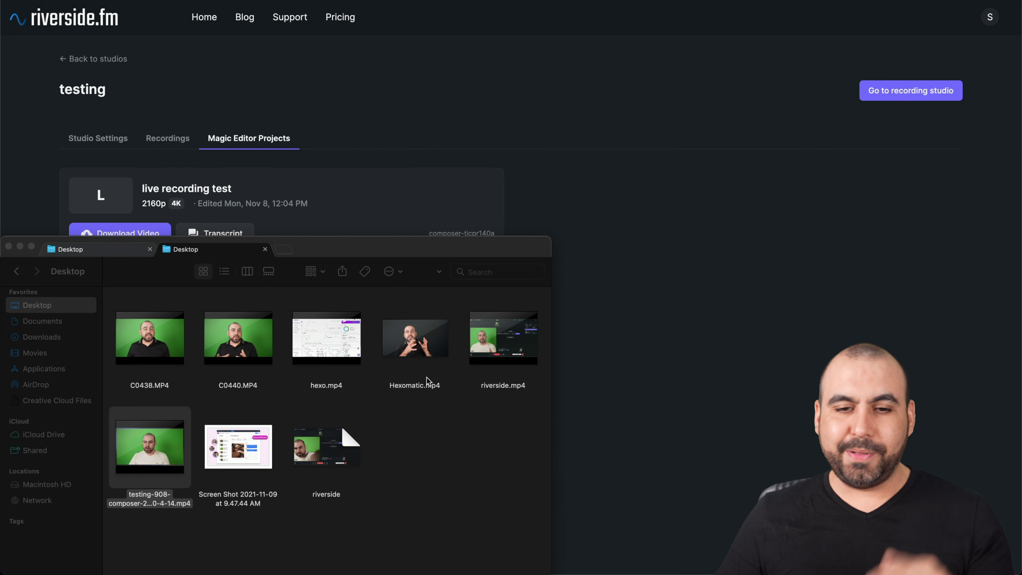
click(596, 224)
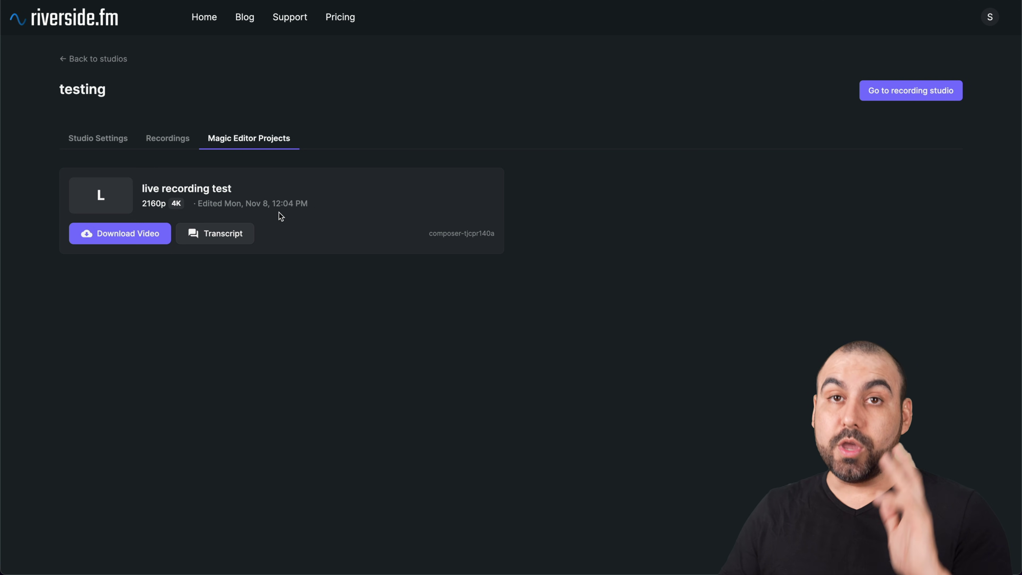
Step: Show the live recording test project's timestamped transcript
click(237, 233)
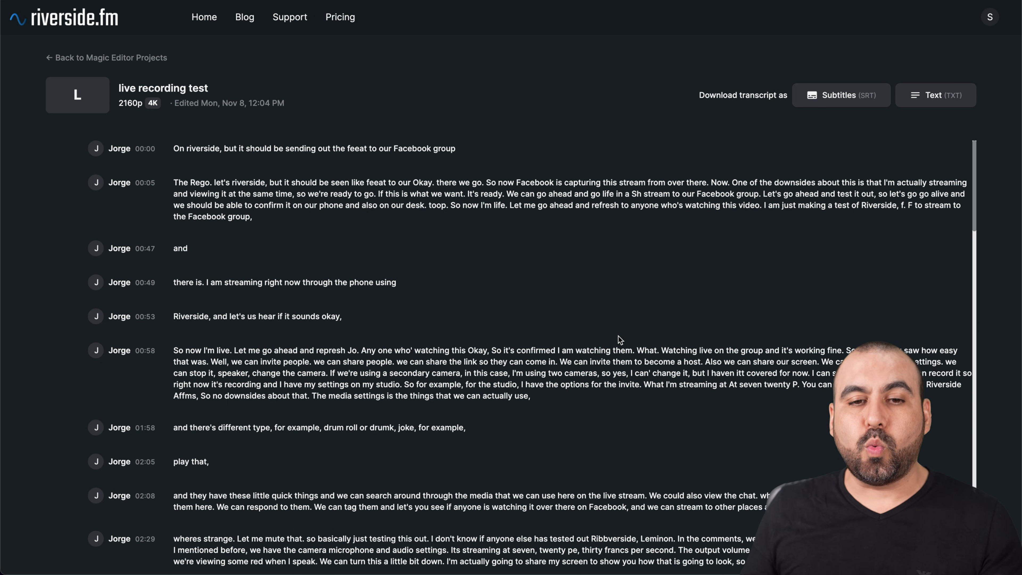
Step: Open the SAAS production's default Recording settings: Audio & Video, 2160p 4K, 24 FPS, 48 kHz
click(105, 24)
click(199, 193)
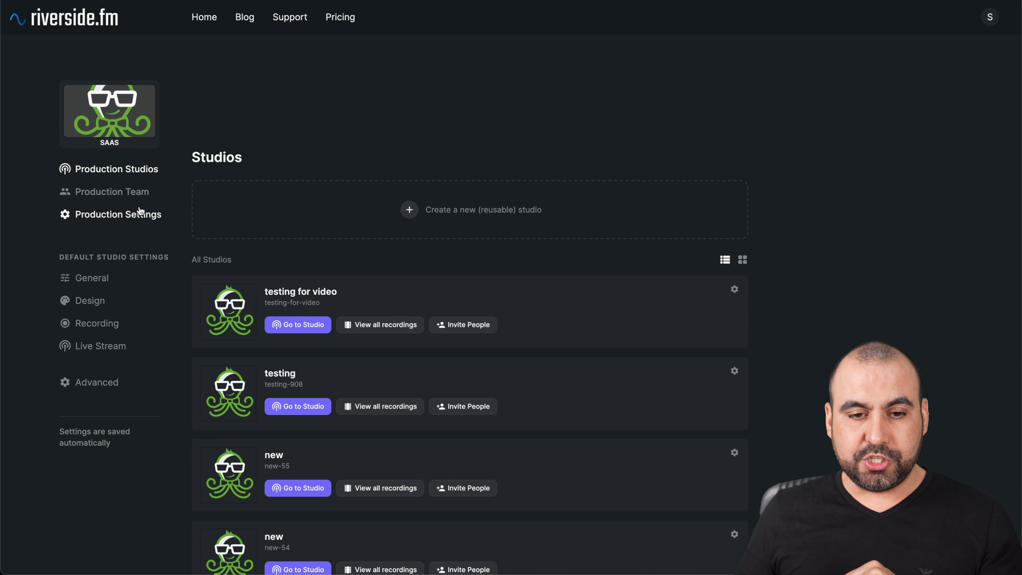
click(138, 217)
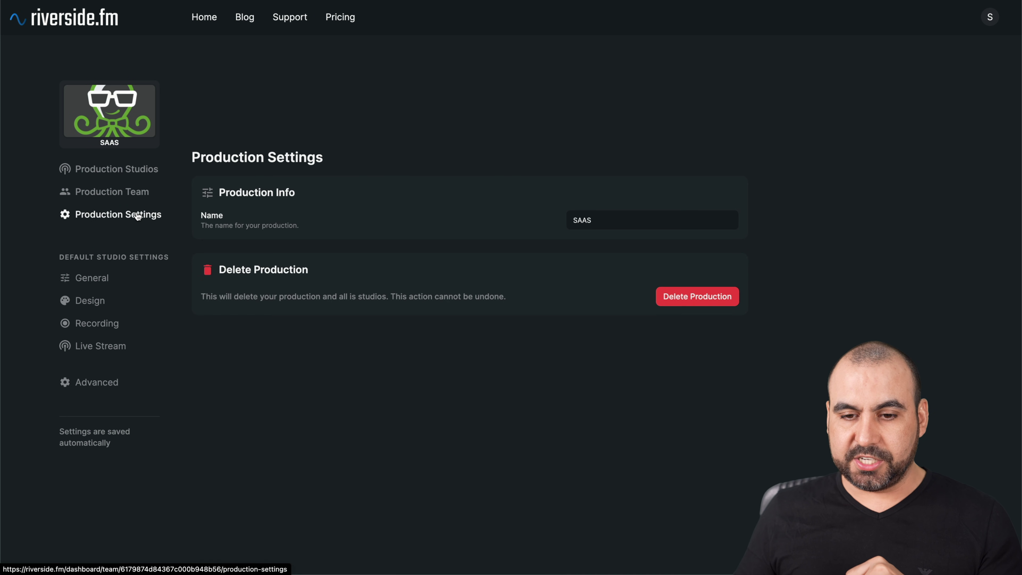
click(98, 283)
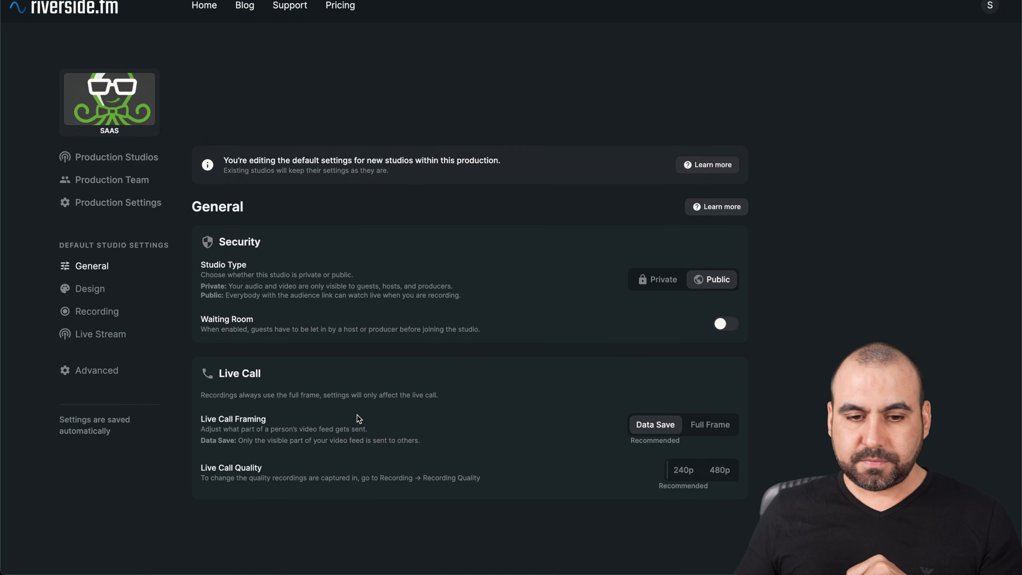
click(94, 325)
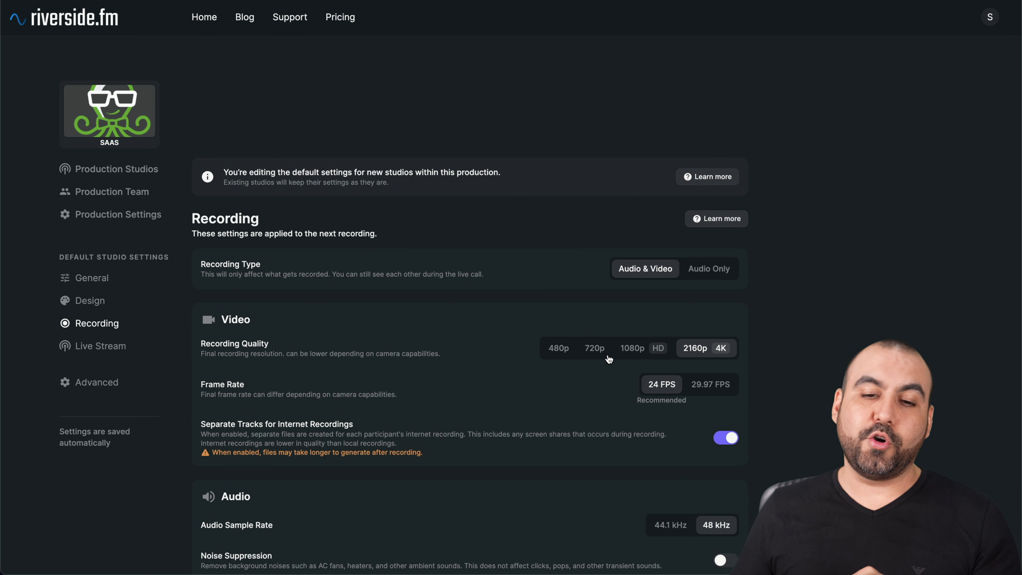
scroll(800, 331, down, 1)
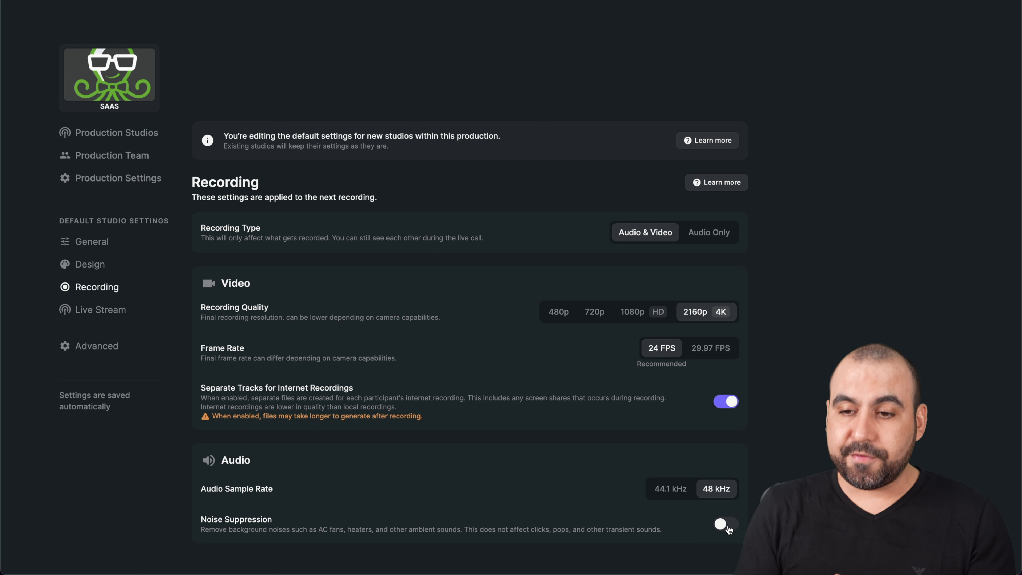
Step: Turn on the default waiting room and set live call quality to 480p, keeping Data Save framing
click(90, 243)
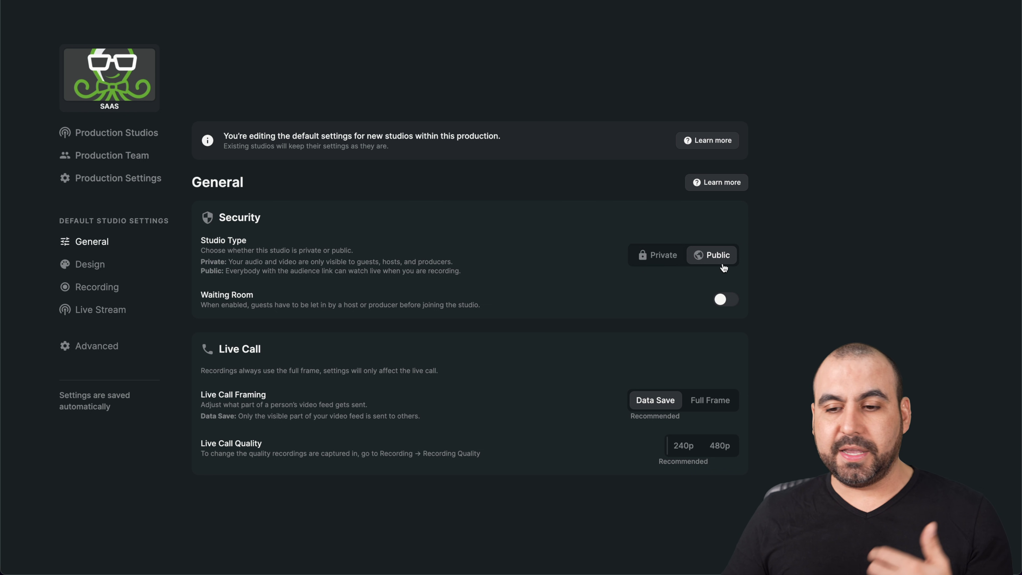
click(726, 300)
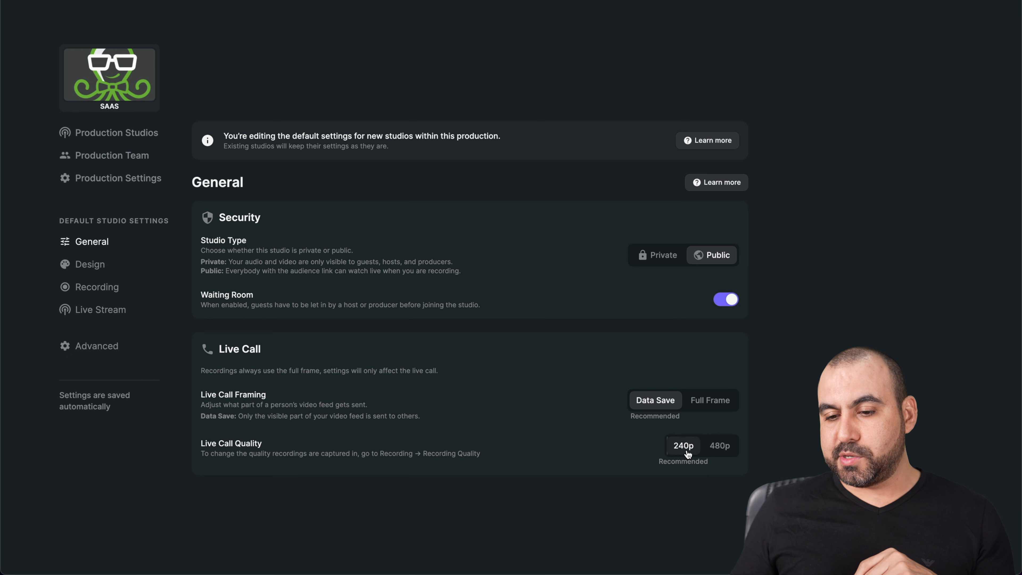
click(720, 445)
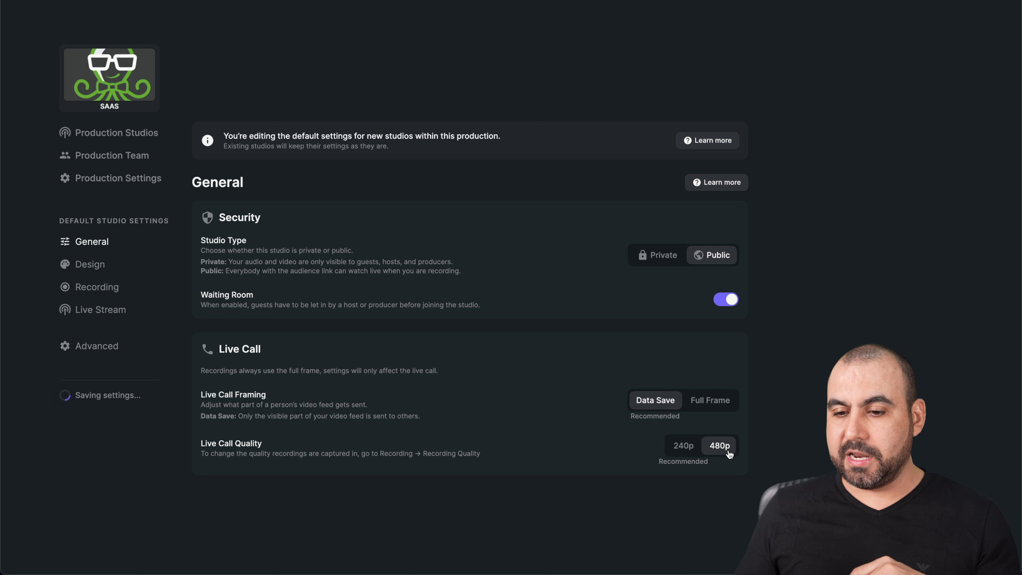
click(723, 406)
click(660, 405)
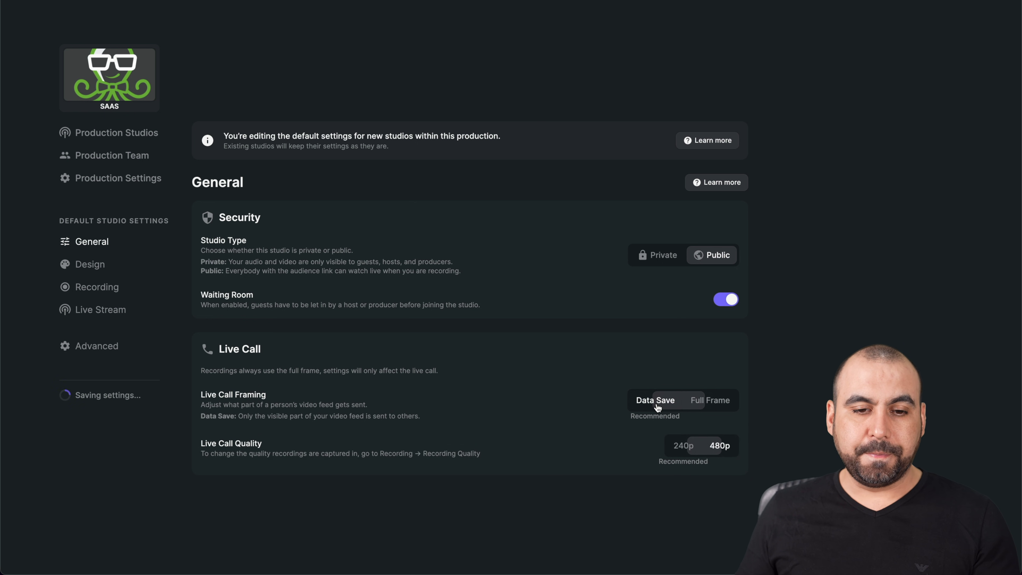
click(90, 265)
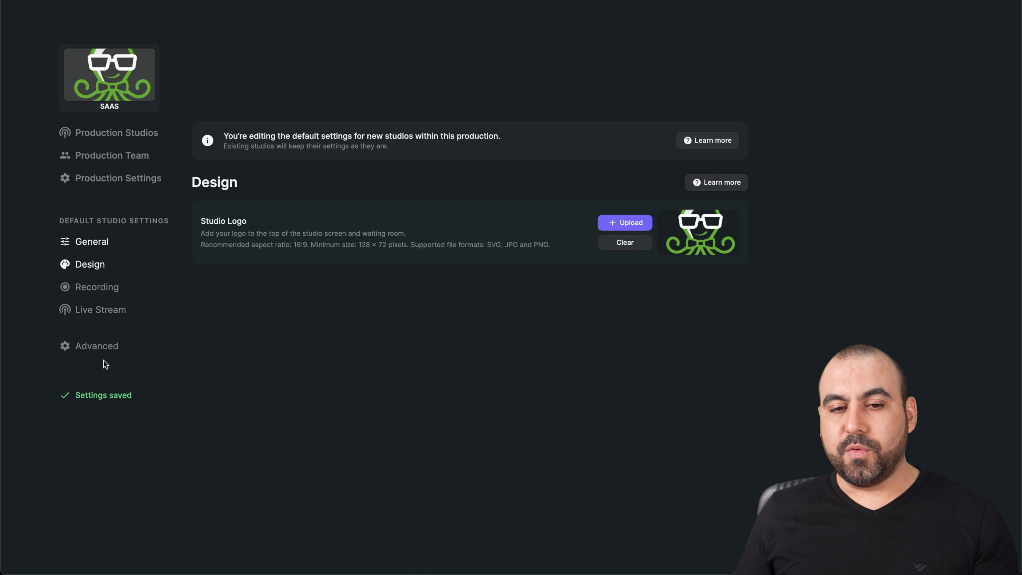
Step: Browse the Live Stream, Advanced and Production Team pages with their role options, ending on the SAAS Studios list
click(101, 309)
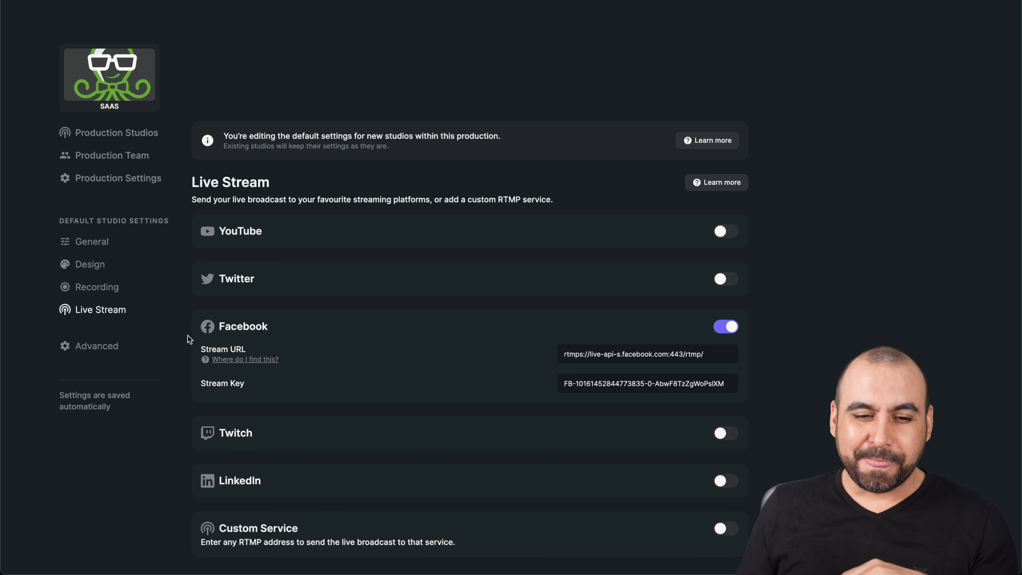
click(90, 345)
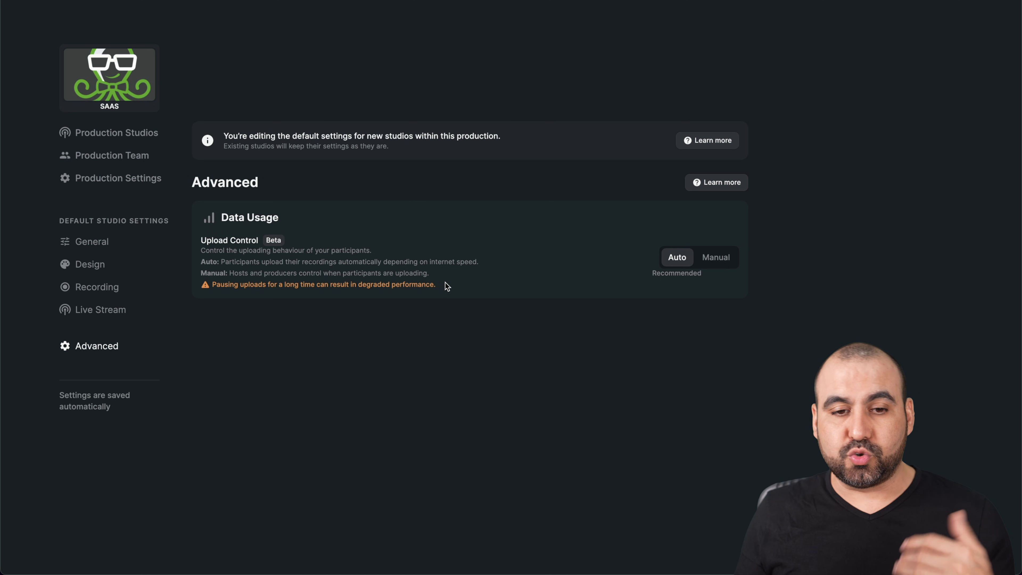
click(110, 178)
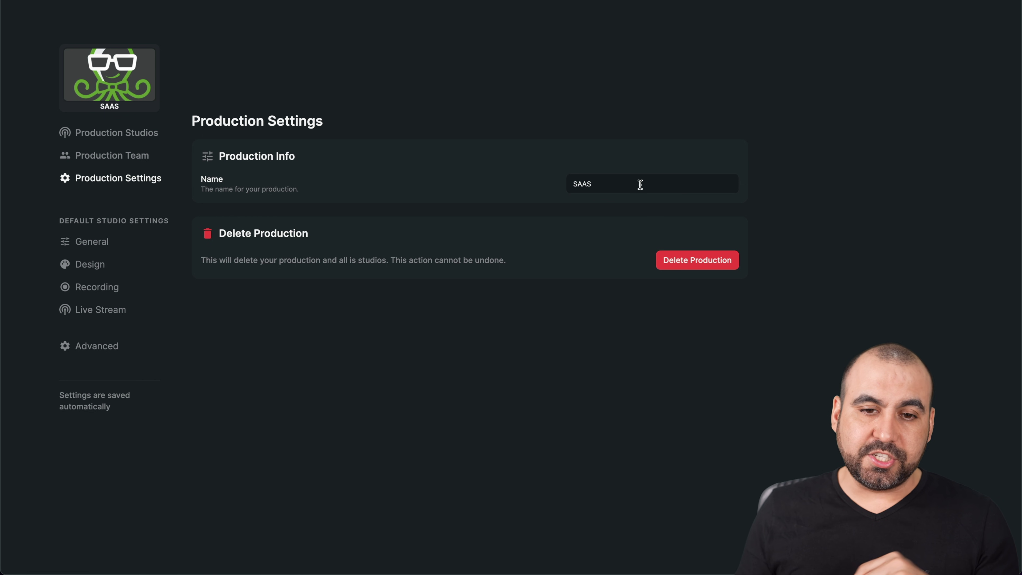
click(144, 156)
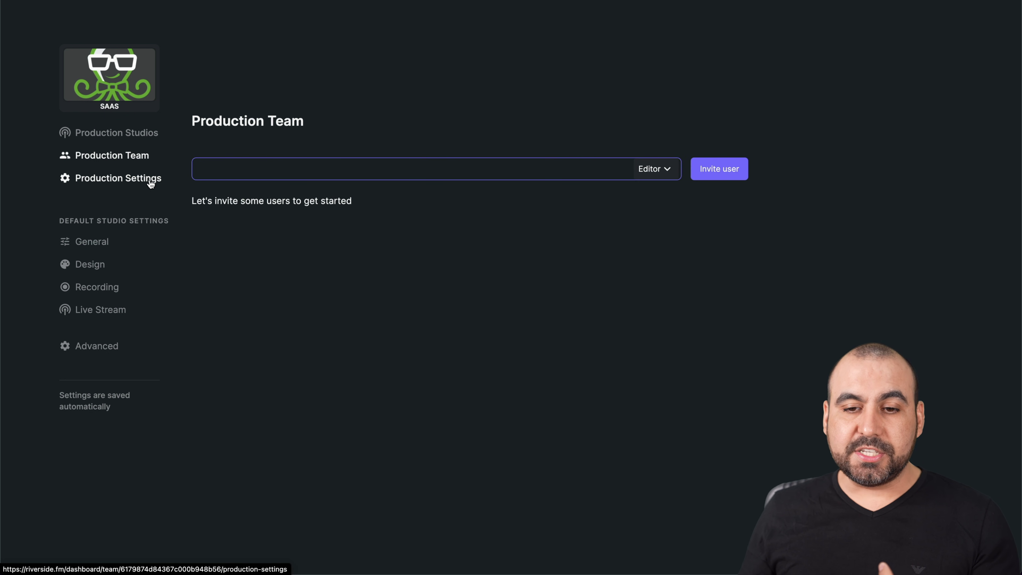
click(654, 172)
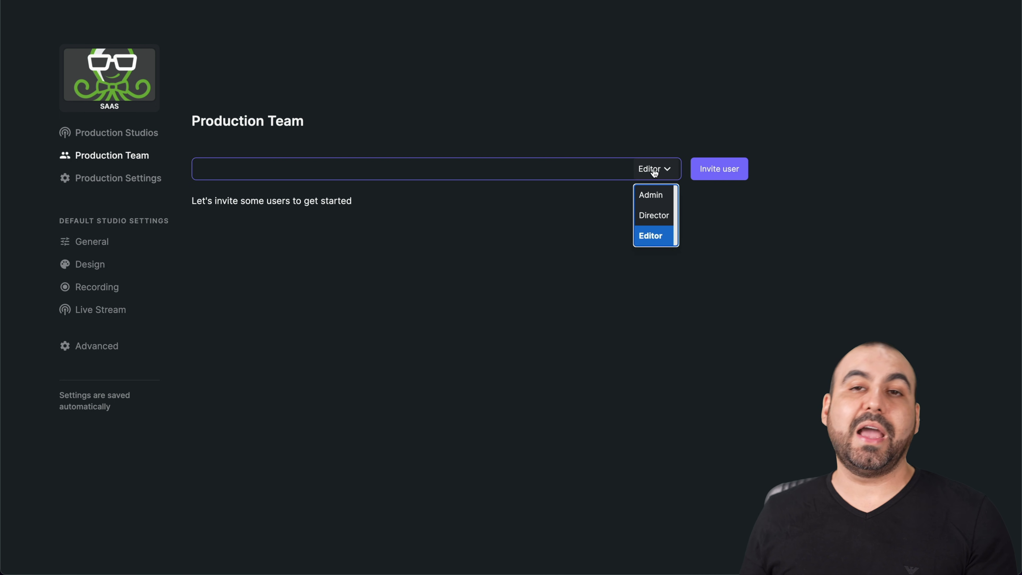
click(85, 137)
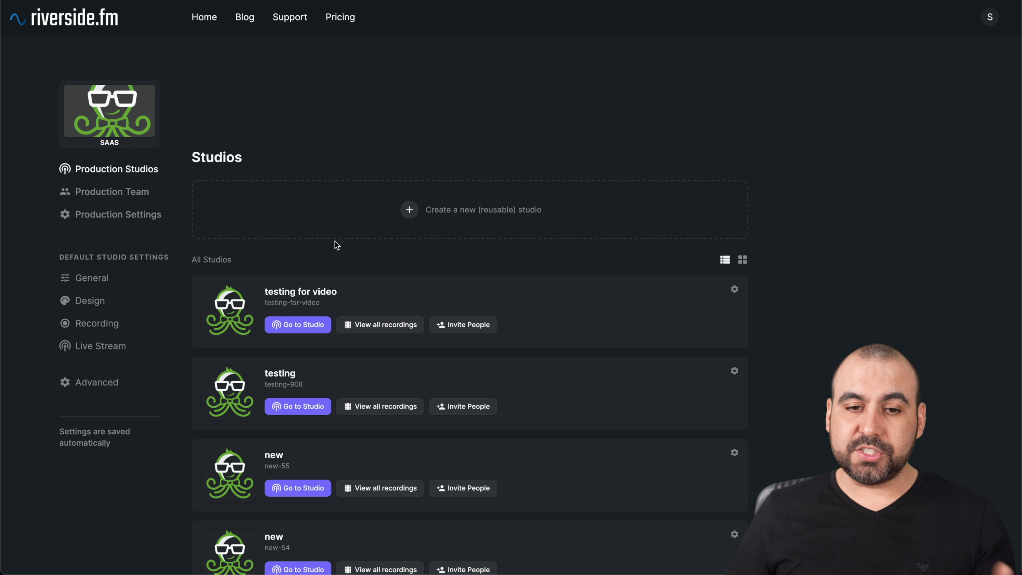
Step: Create a reusable studio titled 'test', set up for later with Audio & Video recording
click(466, 209)
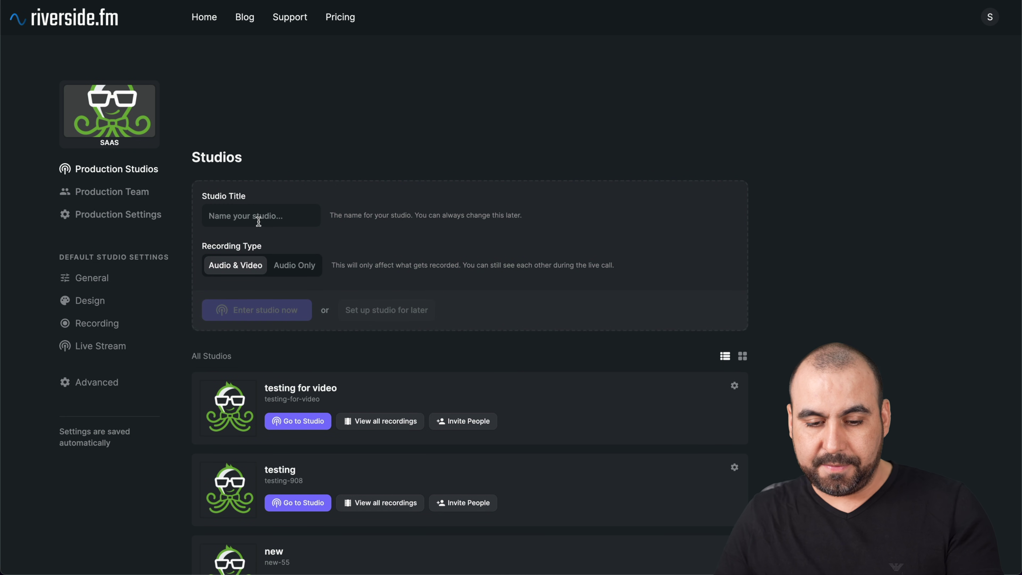
text(test)
click(384, 310)
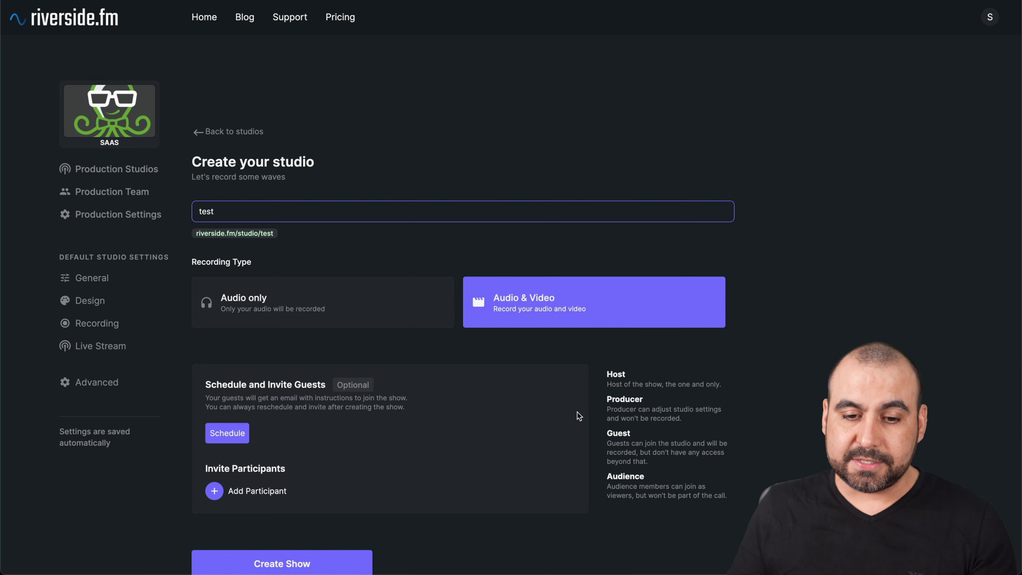
scroll(578, 416, down, 2)
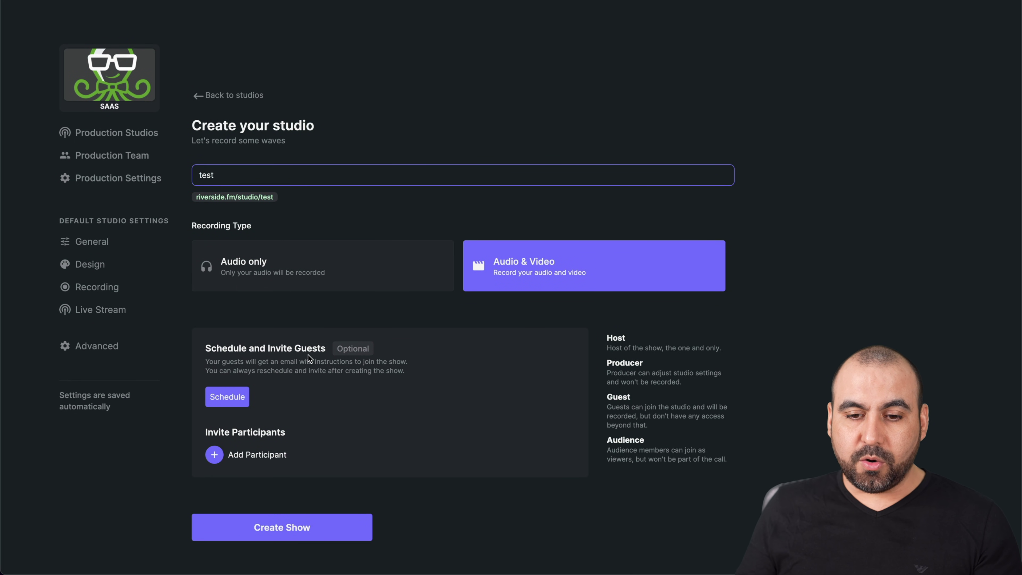
Step: Schedule the show for Friday, November 12, 2021
click(217, 407)
click(532, 113)
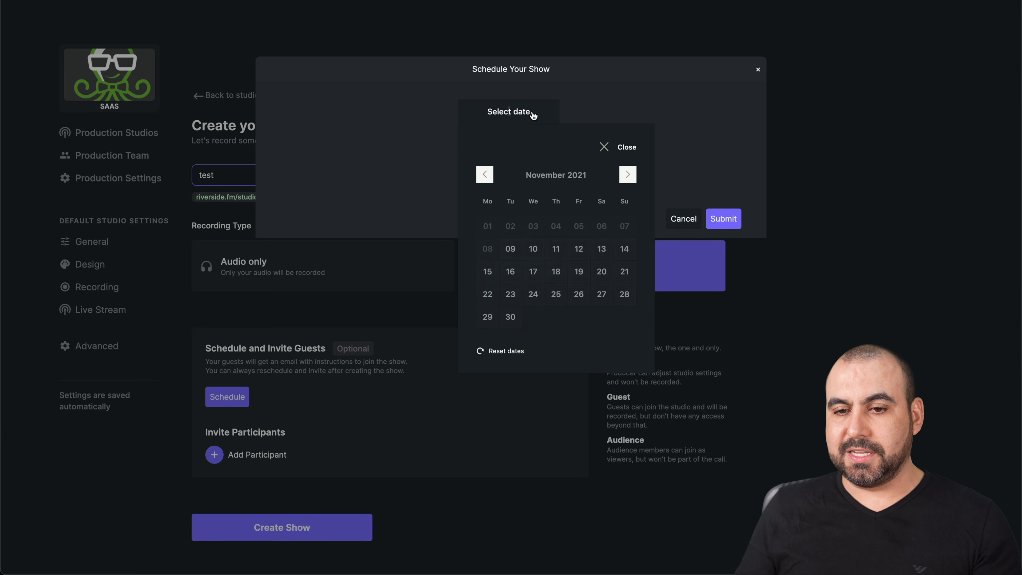
click(580, 250)
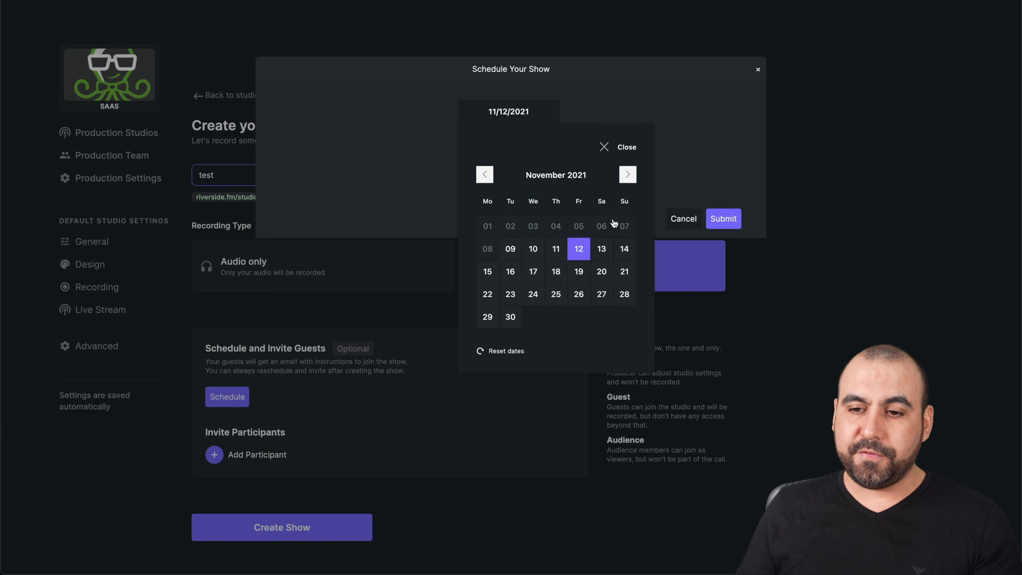
click(623, 149)
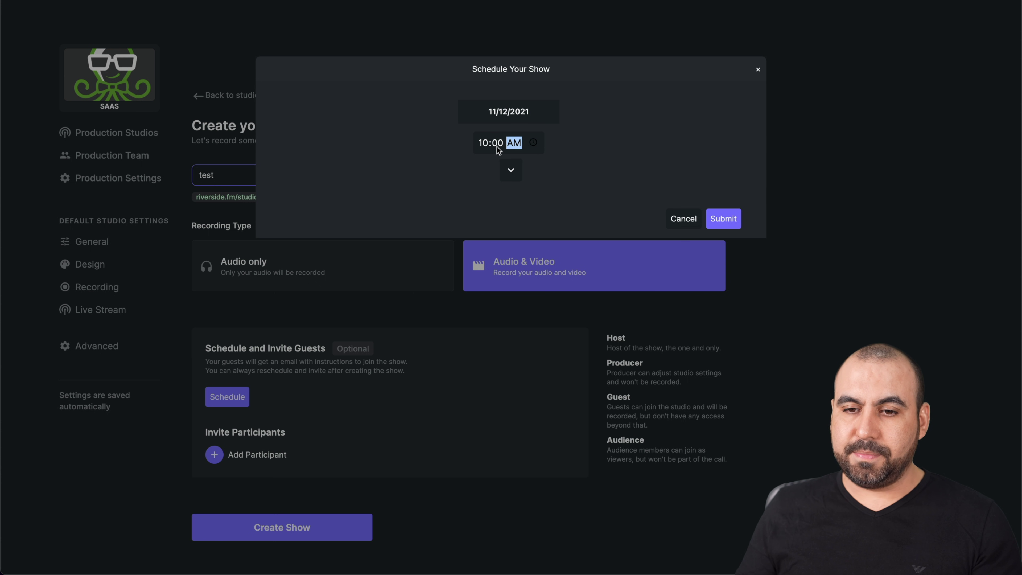
Step: Set the show time to 12:02 PM (GMT-08:00) Pacific Time and submit the schedule
key(Left)
key(Left)
click(532, 143)
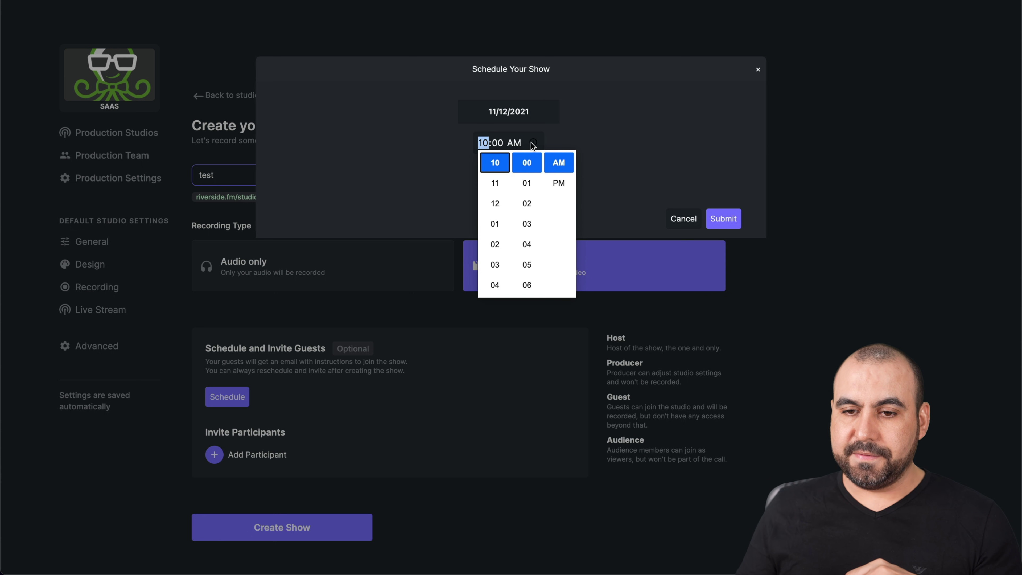
click(495, 203)
click(528, 203)
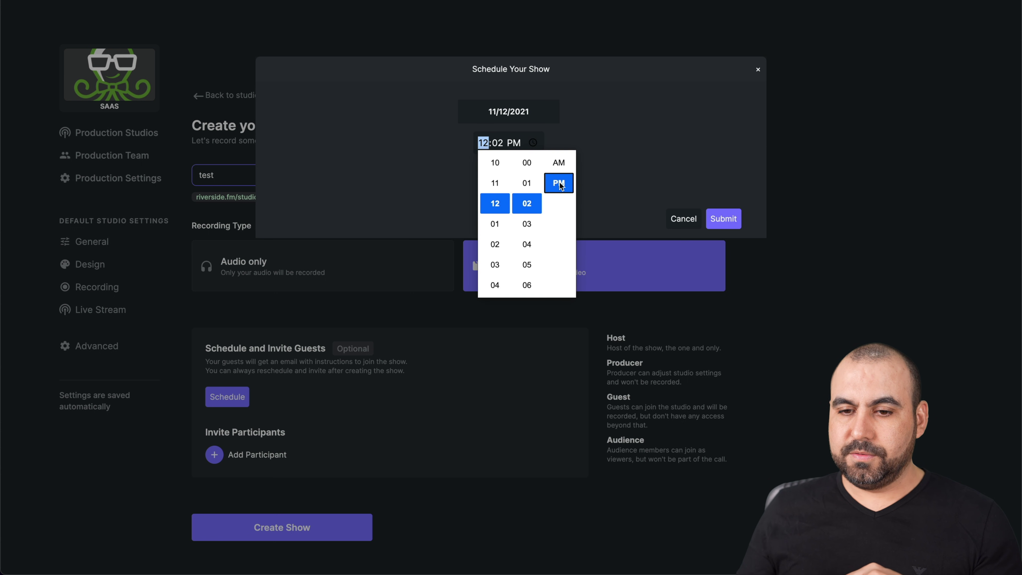
click(682, 165)
click(518, 173)
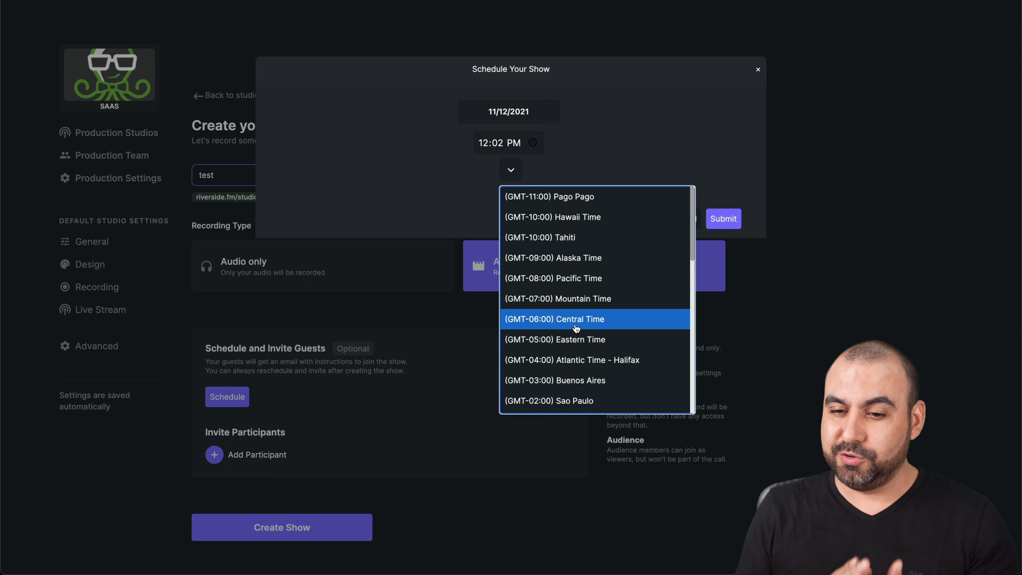
click(580, 279)
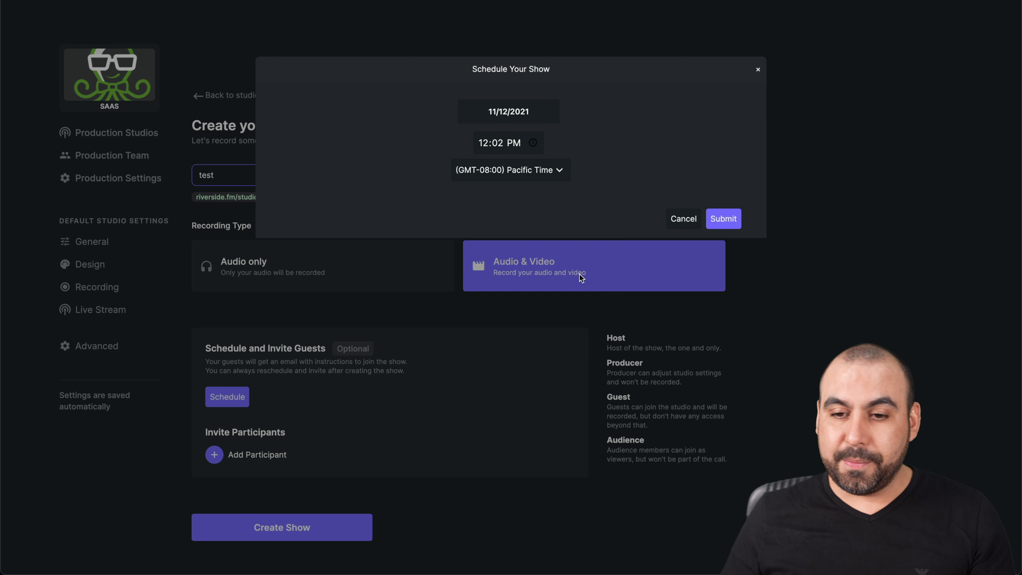
click(735, 218)
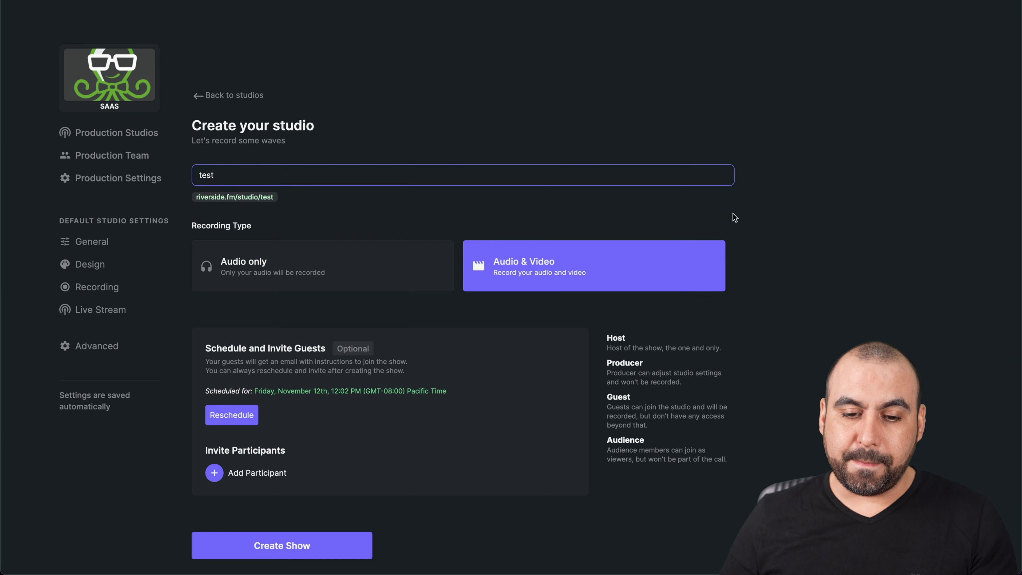
Step: Add a participant with the Guest role and create the test show
scroll(735, 217, down, 1)
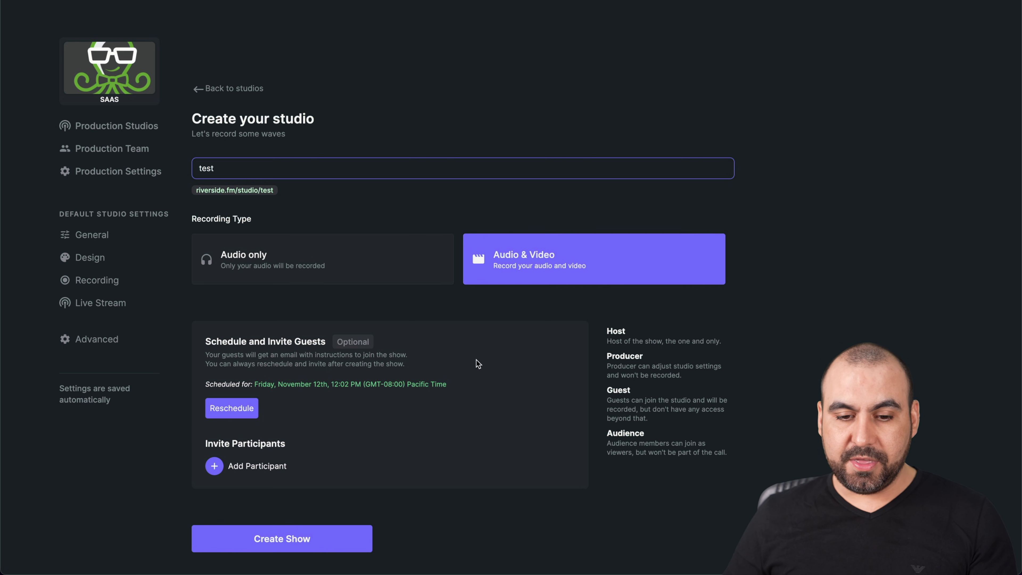
click(214, 466)
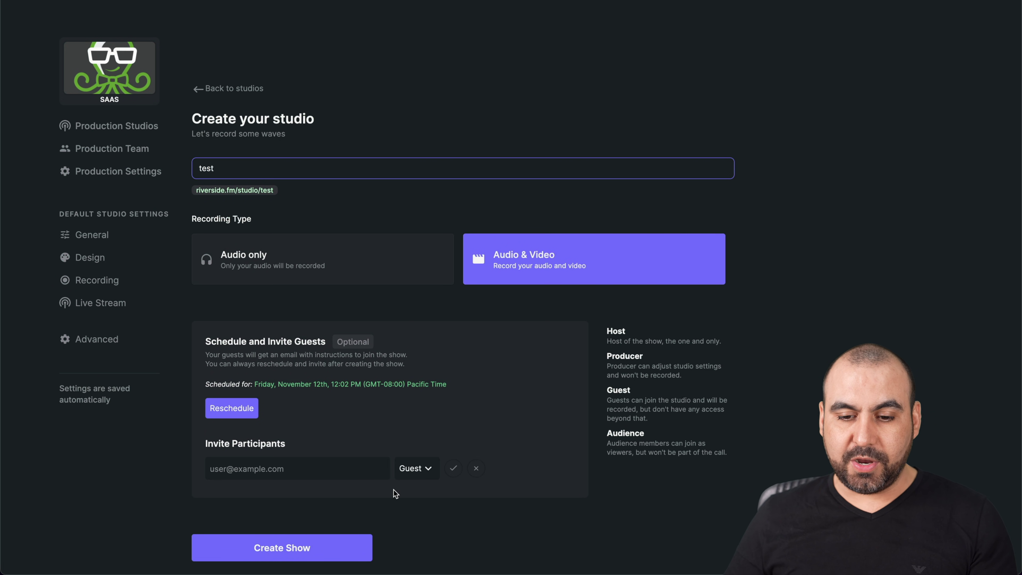
click(422, 459)
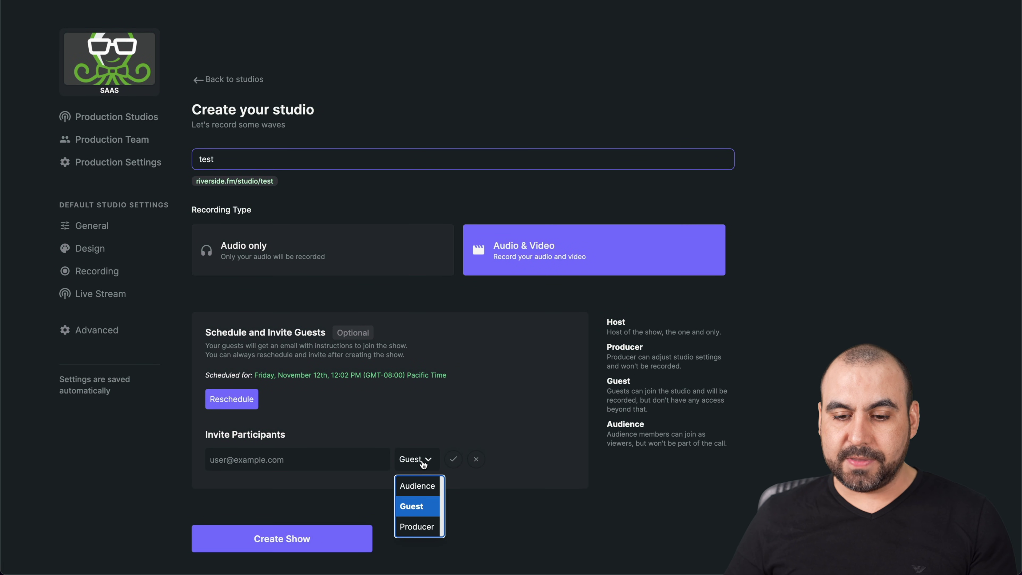
click(490, 507)
click(329, 542)
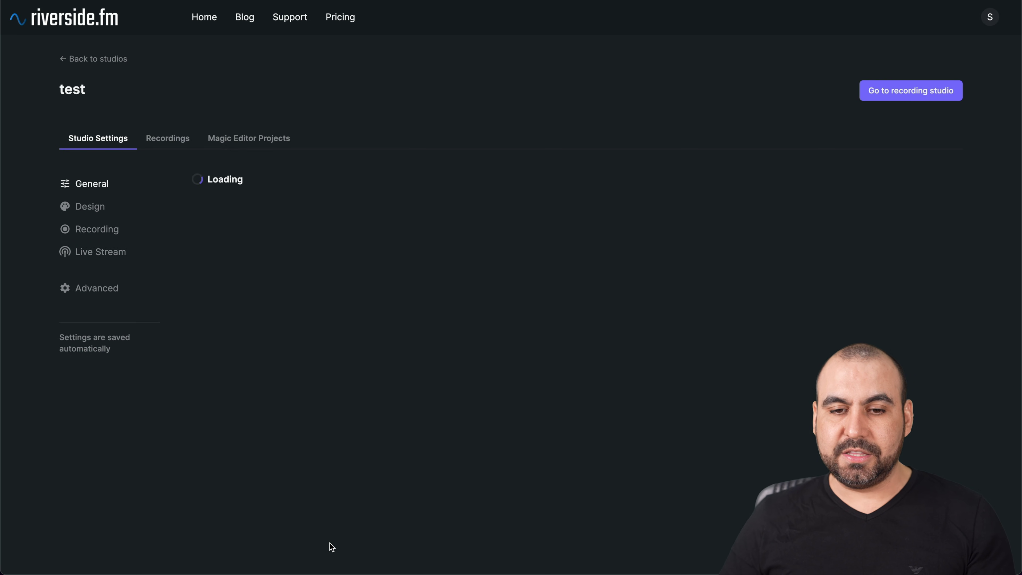
scroll(408, 425, down, 5)
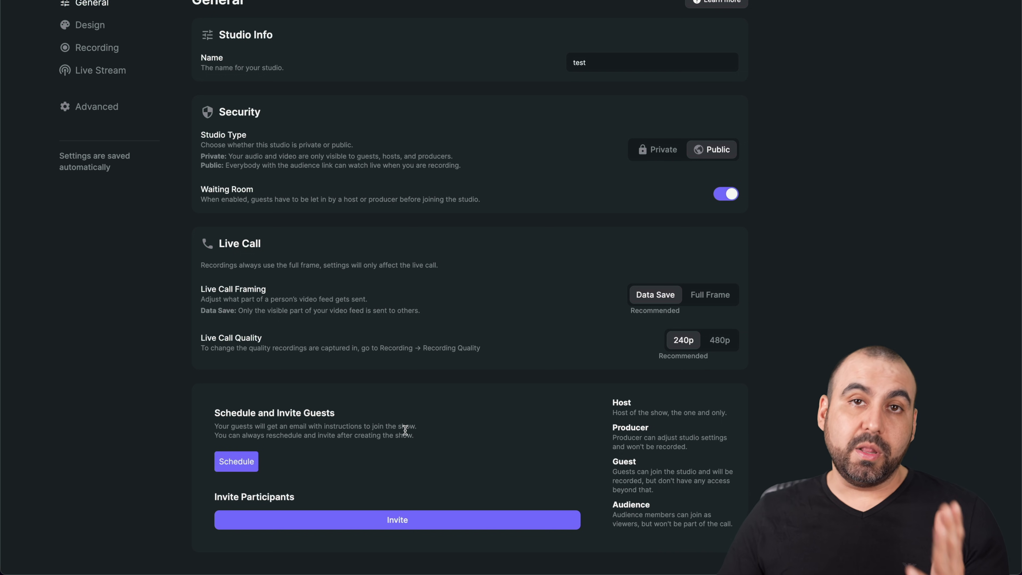
click(393, 516)
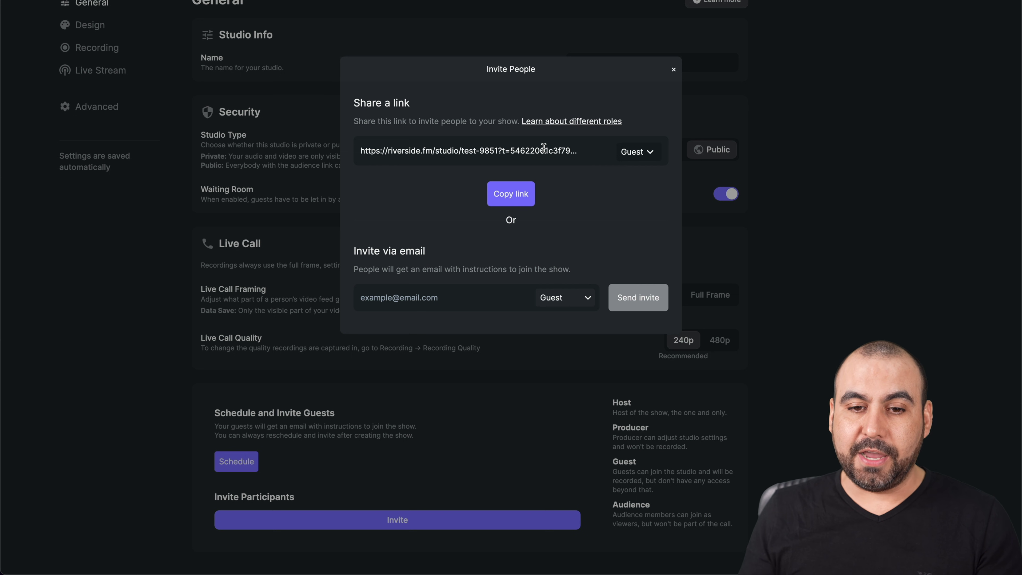
click(674, 68)
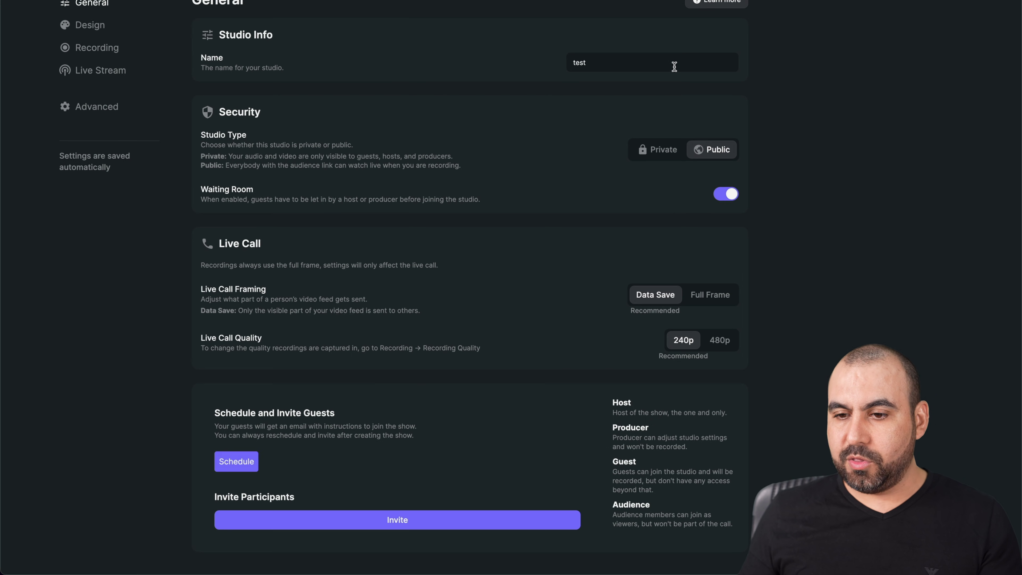
scroll(505, 289, up, 5)
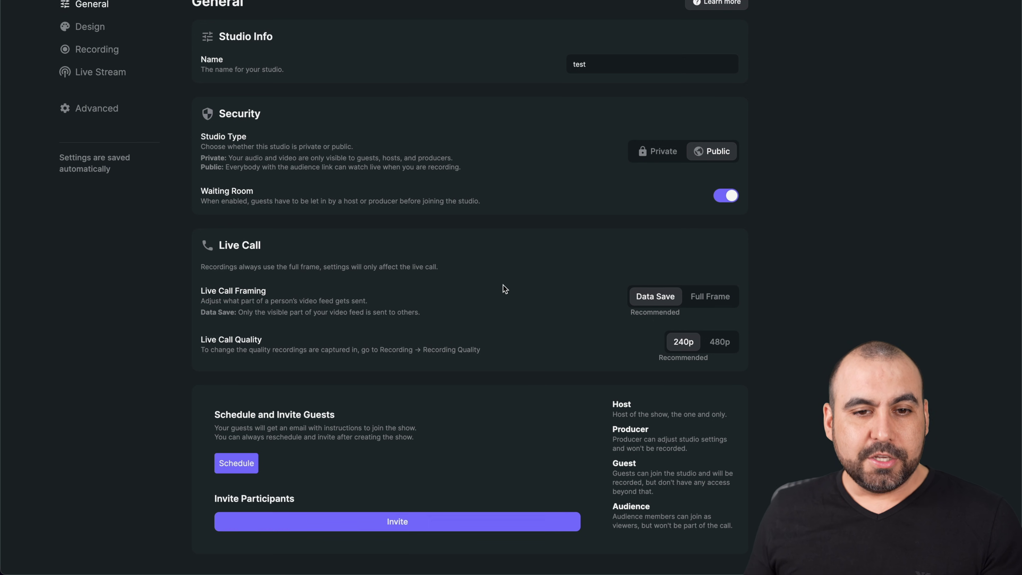